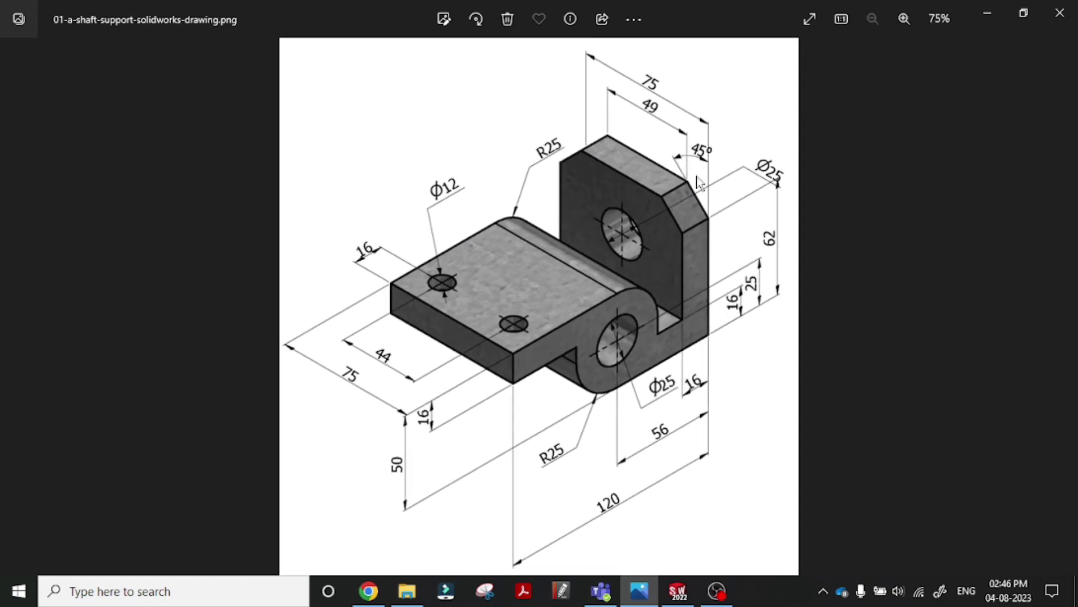
- Leave the Photos reference drawing and switch to the blank SOLIDWORKS part, Part1
mouse_move(678, 591)
click(656, 556)
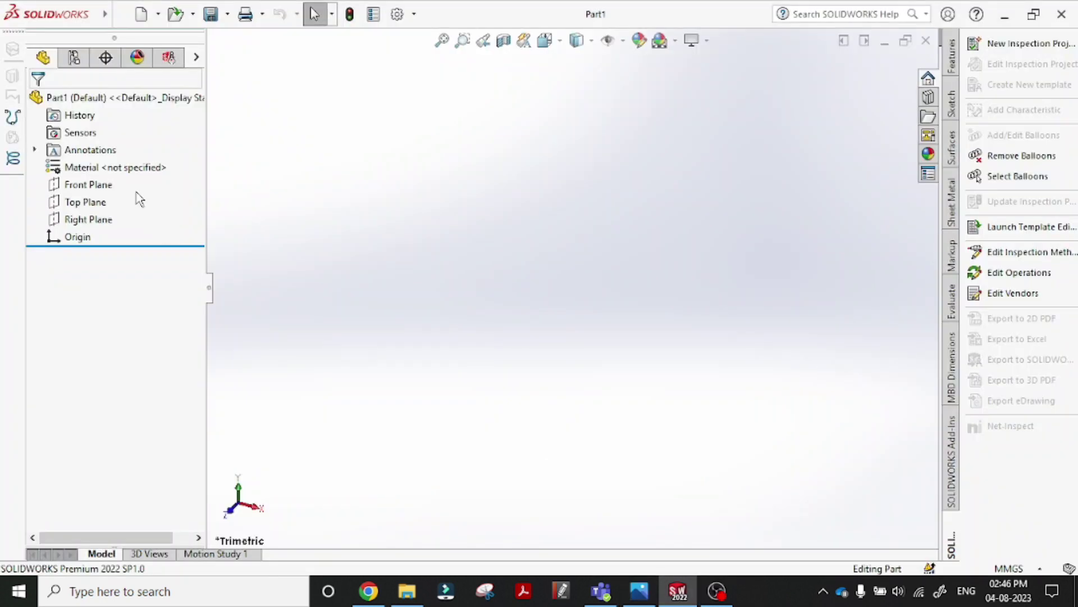
- Start a sketch on the Front Plane, viewed face-on, with the Circle tool
click(107, 184)
click(193, 154)
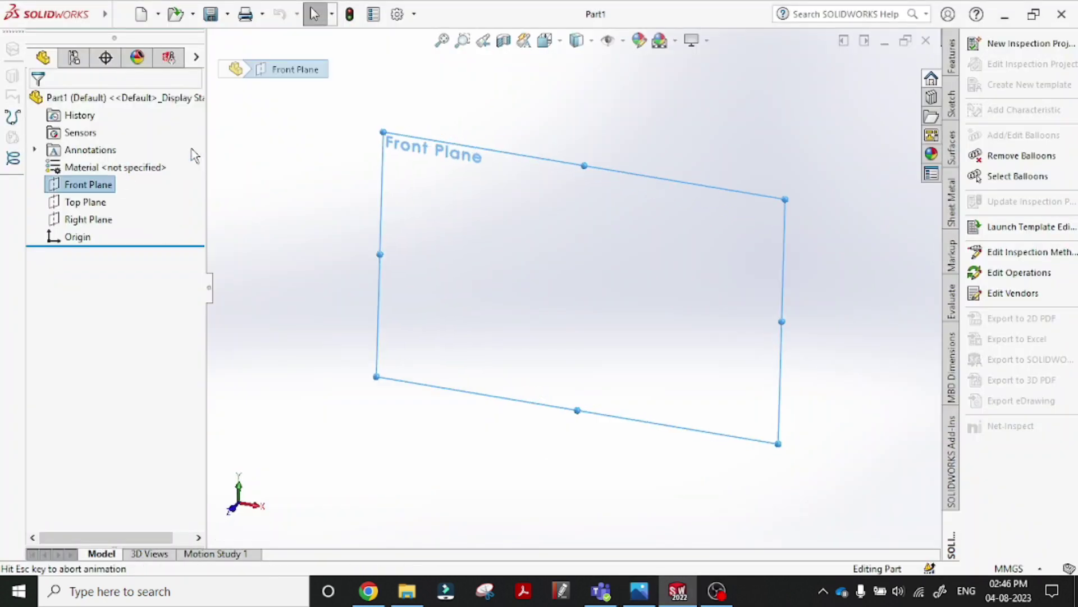
click(952, 99)
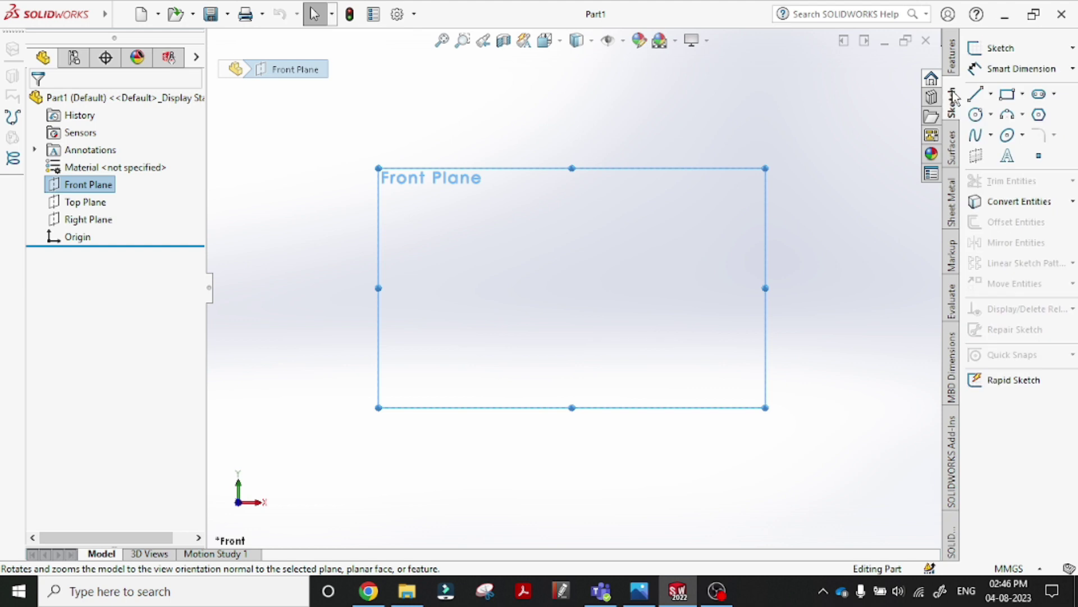
click(976, 115)
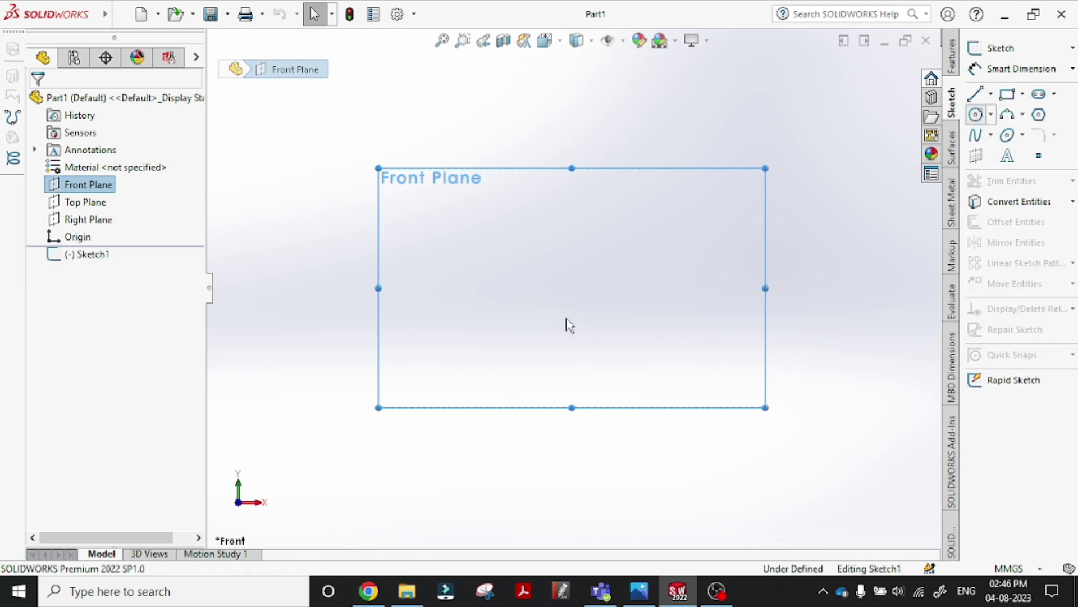
- Draw a small inner circle and a larger outer circle, both centred on the origin
click(571, 288)
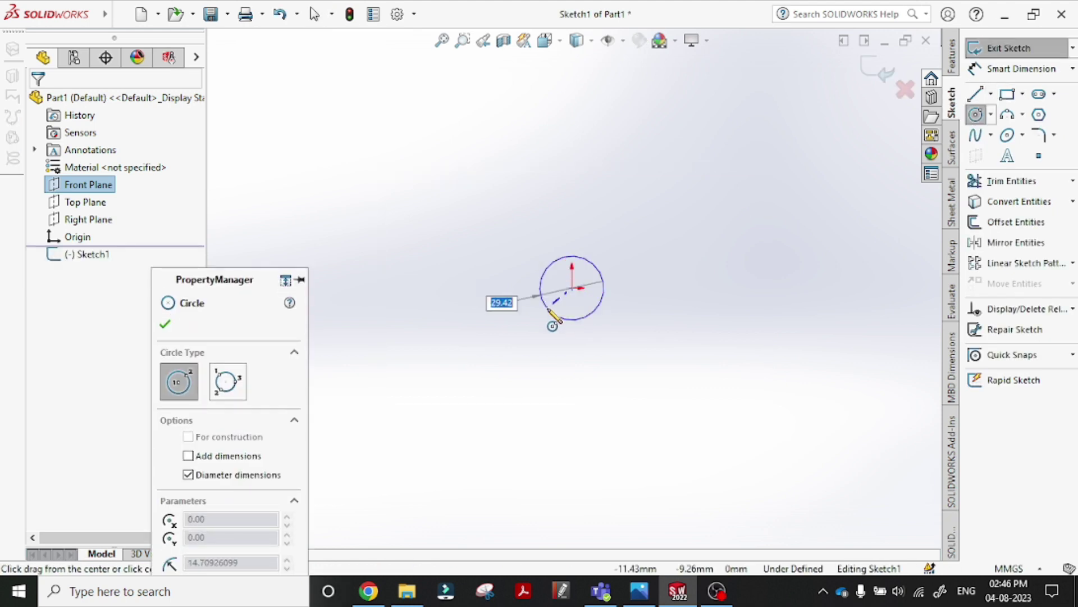
click(585, 284)
click(572, 288)
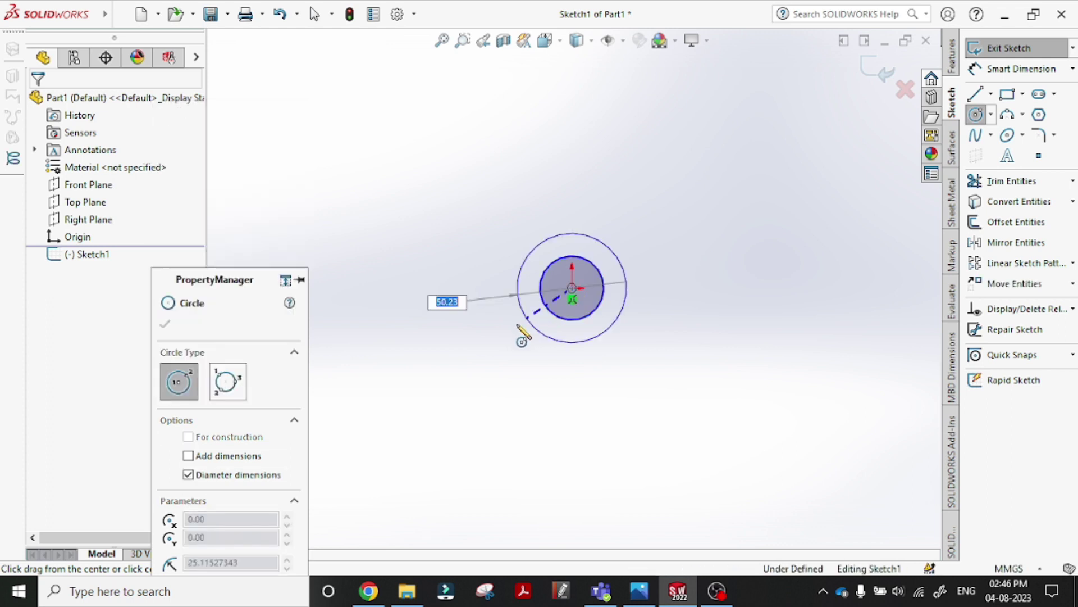
click(509, 331)
click(975, 94)
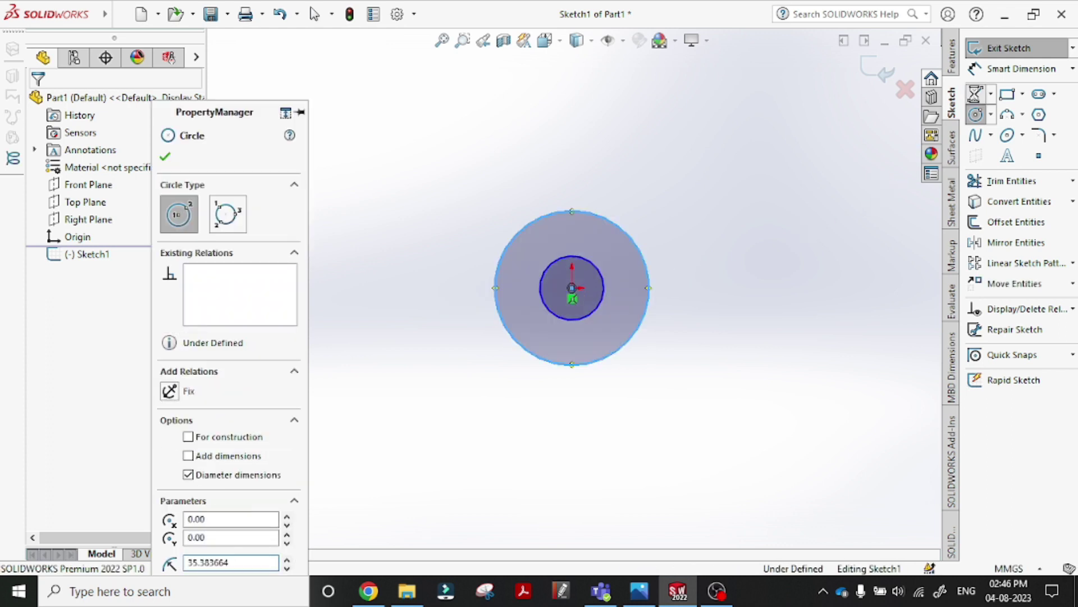
- Draw the plate outline: a line left from the circle's top, then a short drop
click(572, 212)
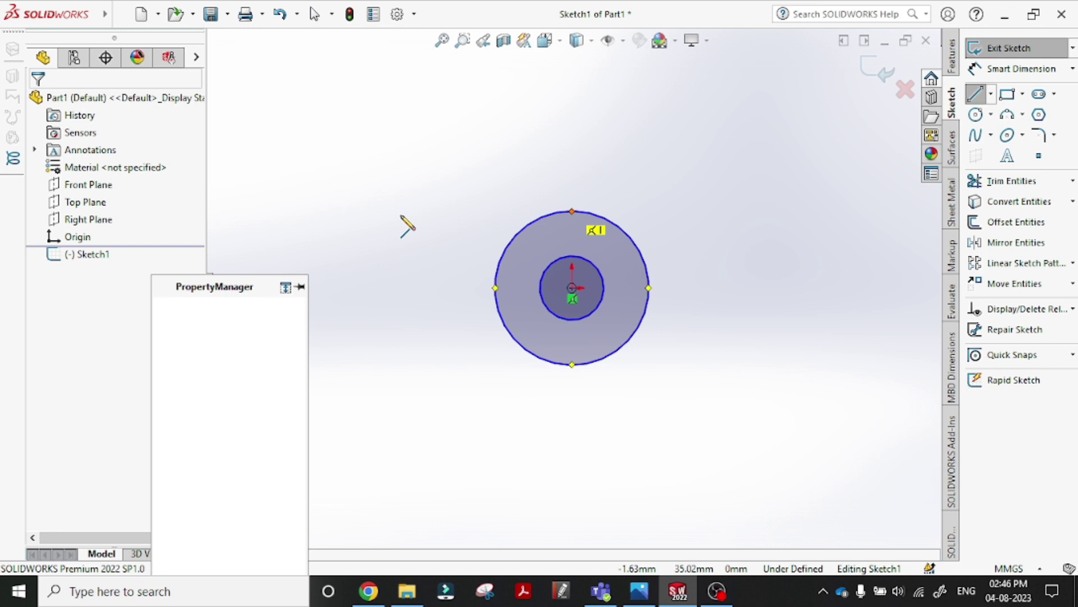
click(371, 211)
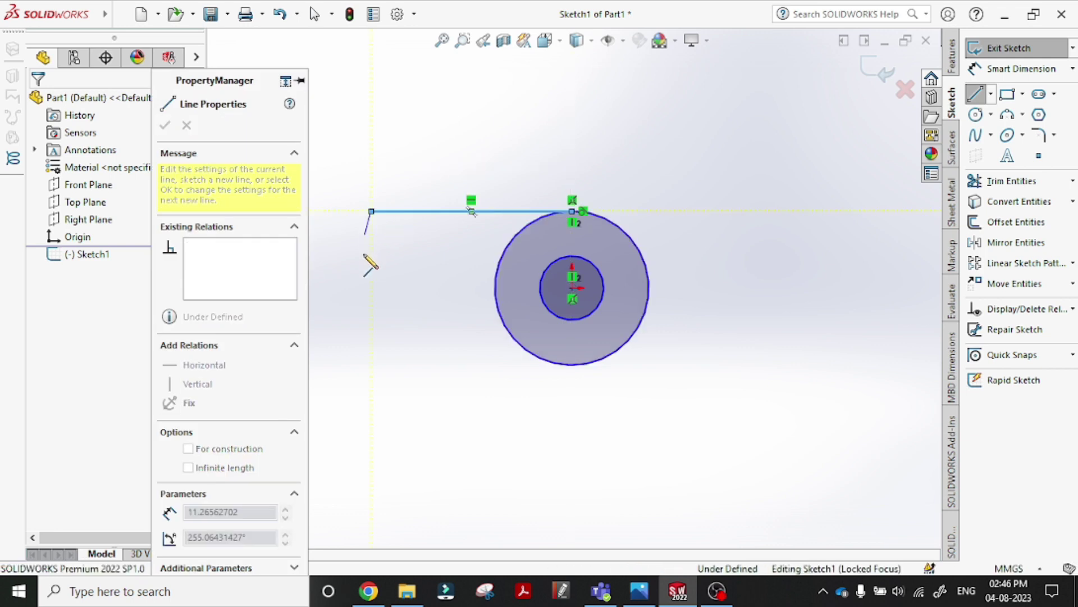
click(371, 257)
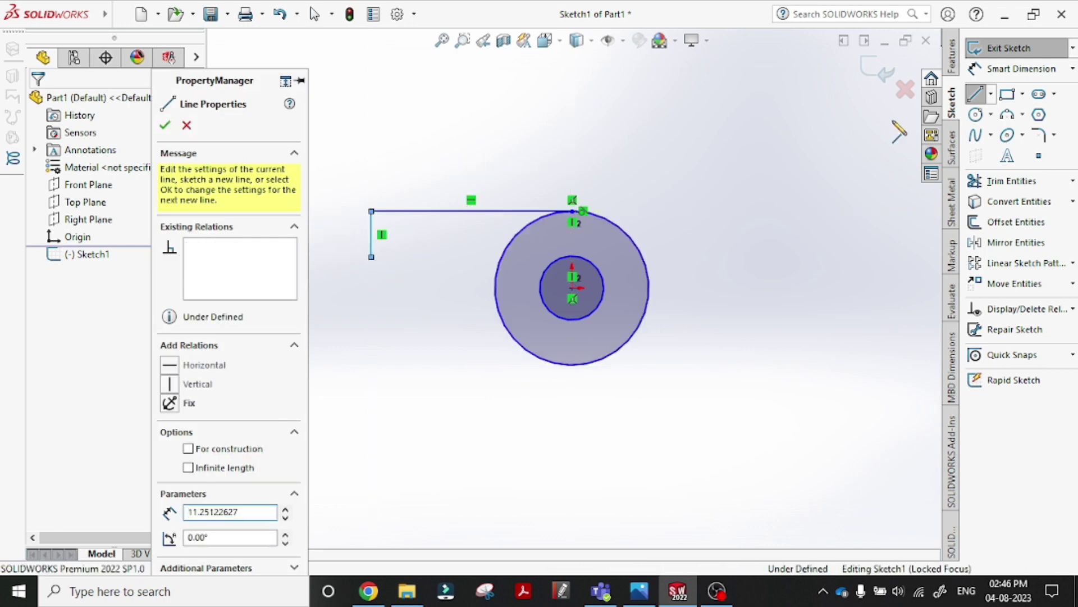
click(977, 95)
- Draw the upright outline from the circle's bottom: right, up, left, then down
click(977, 96)
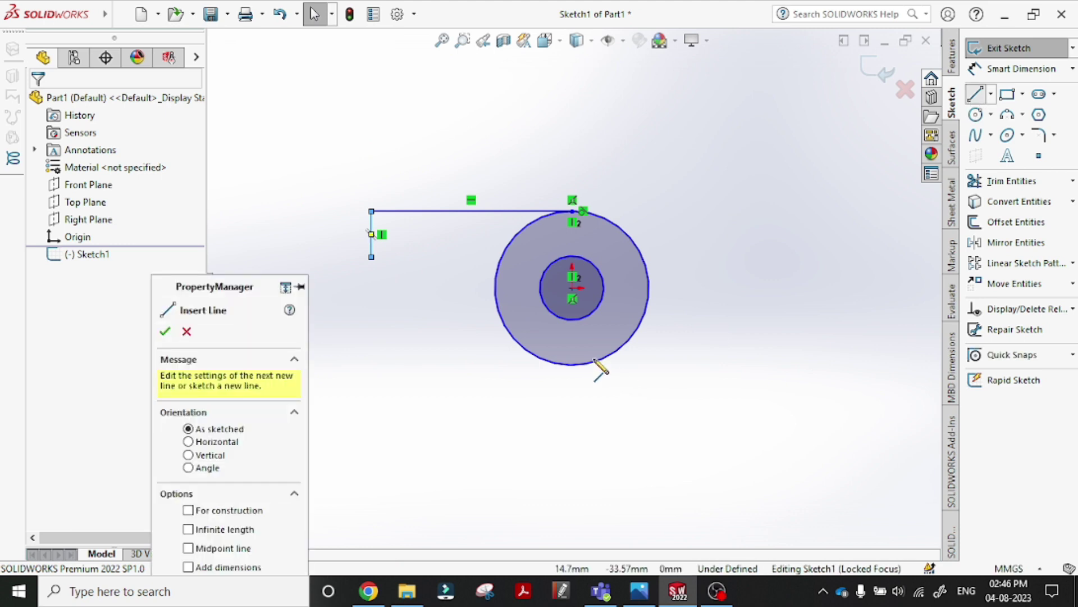
click(572, 364)
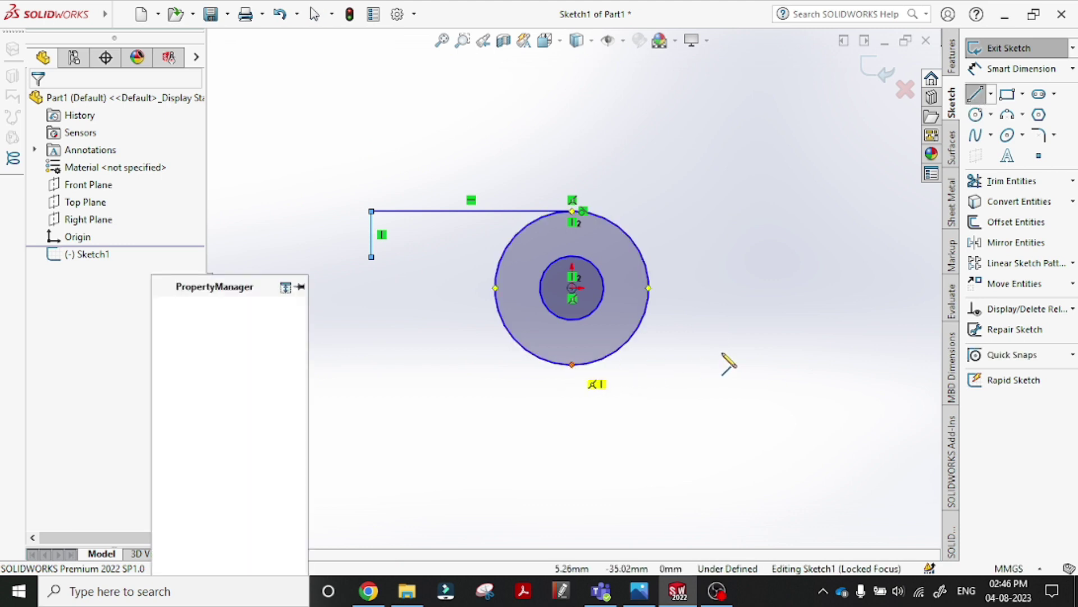
click(818, 357)
click(810, 131)
click(768, 130)
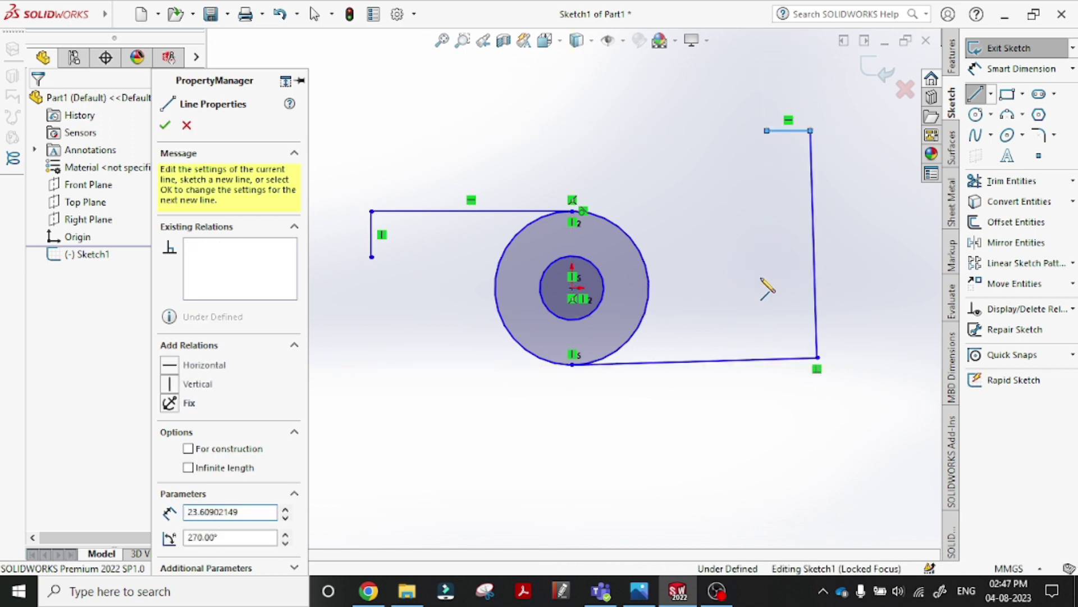
click(767, 305)
key(Escape)
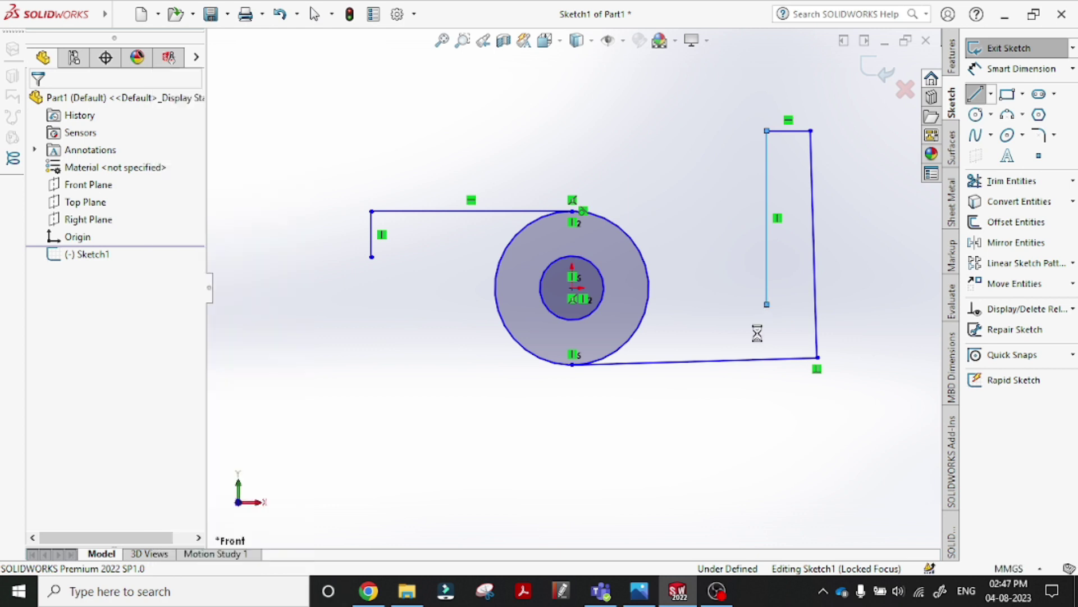
- Make the long bottom line horizontal, then check the reference drawing
click(739, 362)
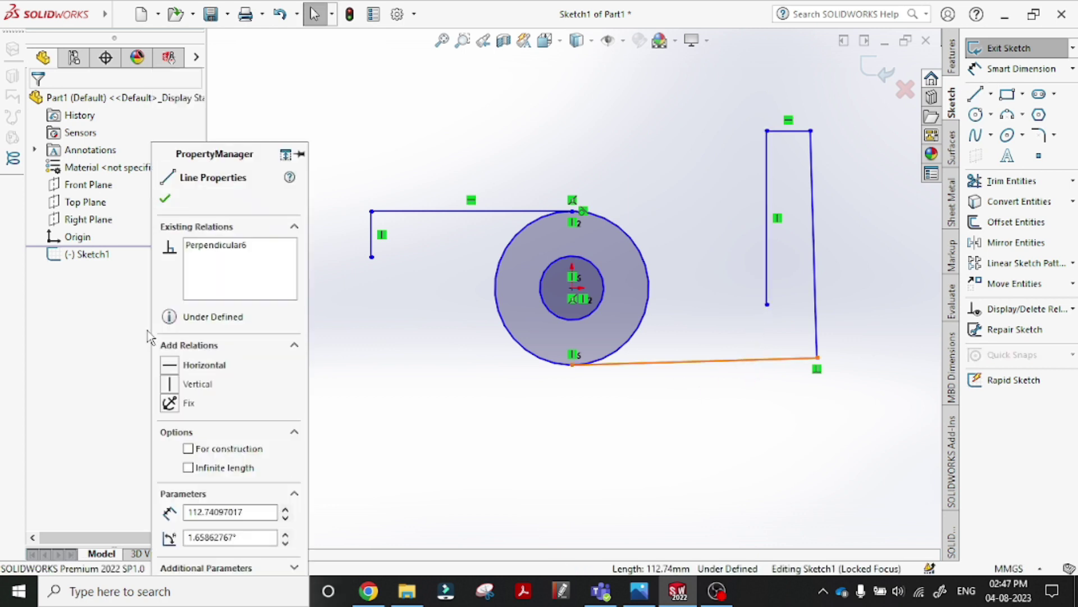
click(192, 368)
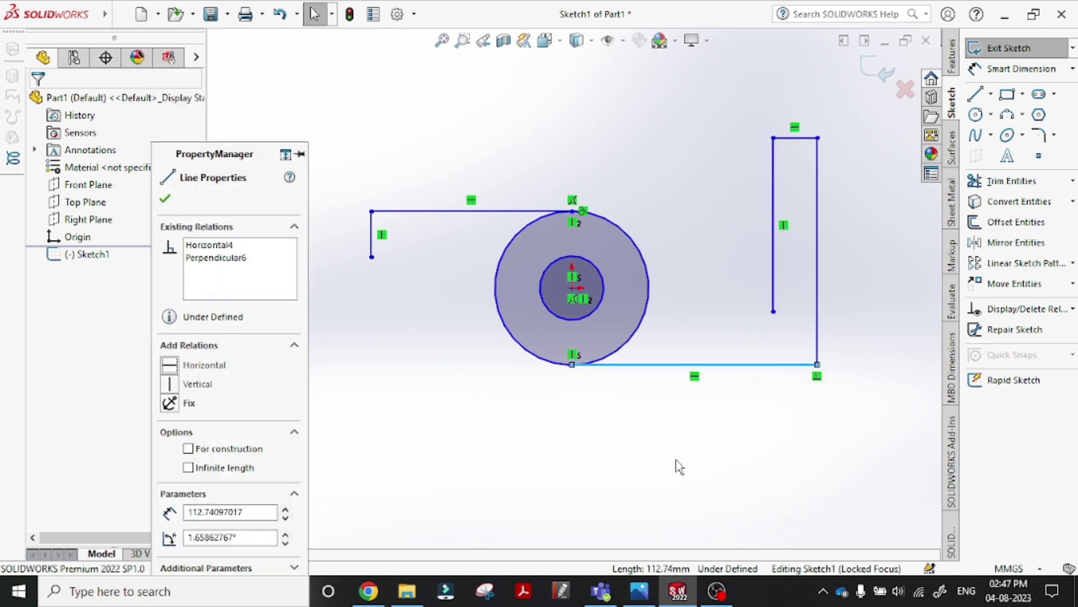
click(657, 409)
key(alt+Tab)
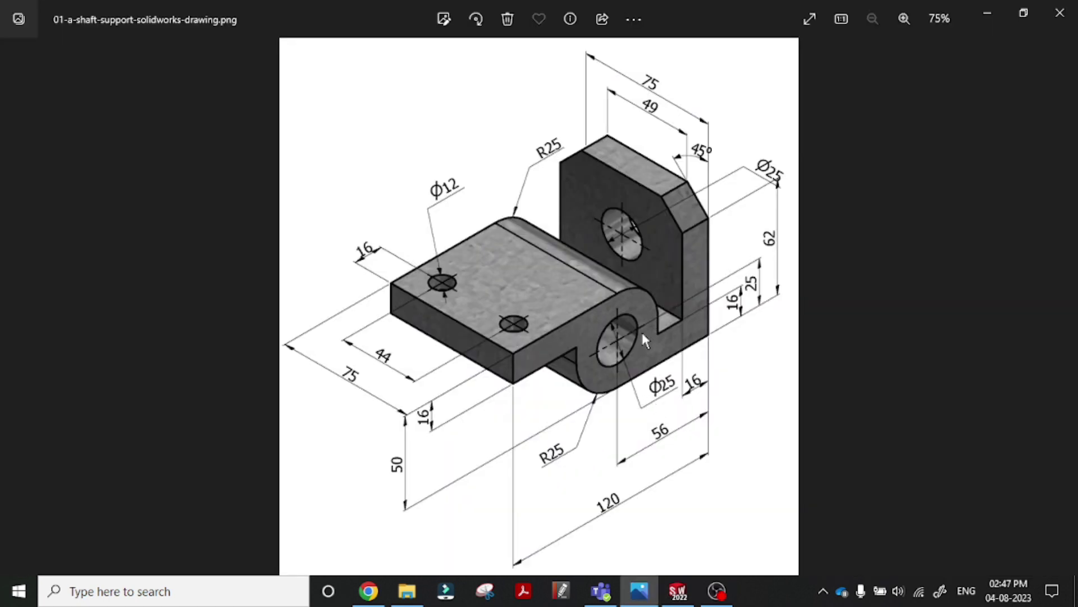
key(alt+Tab)
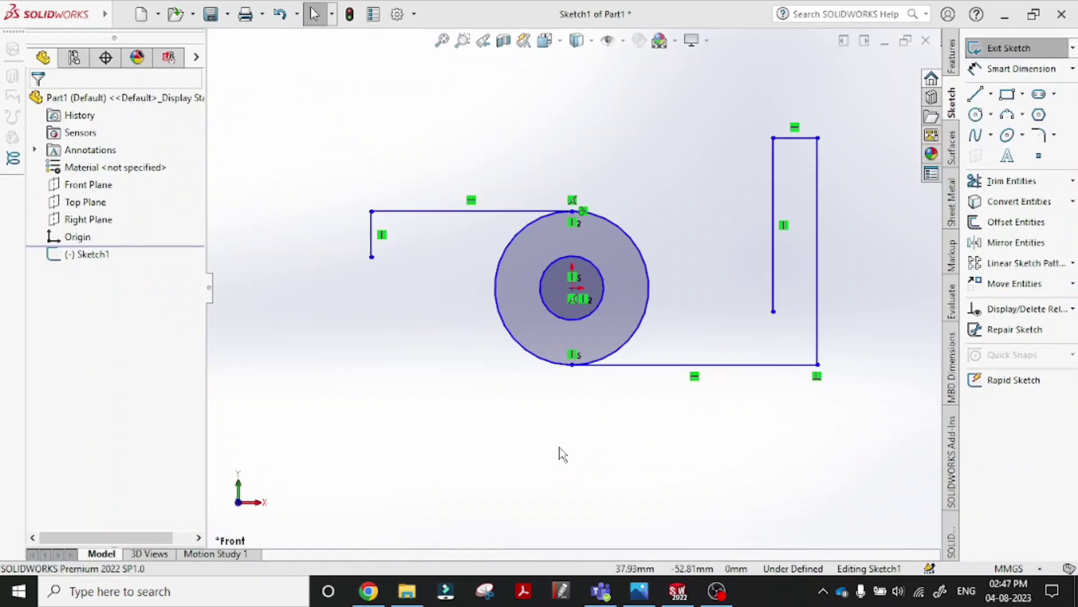
- Dimension the inner circle to a 25 mm diameter
click(992, 70)
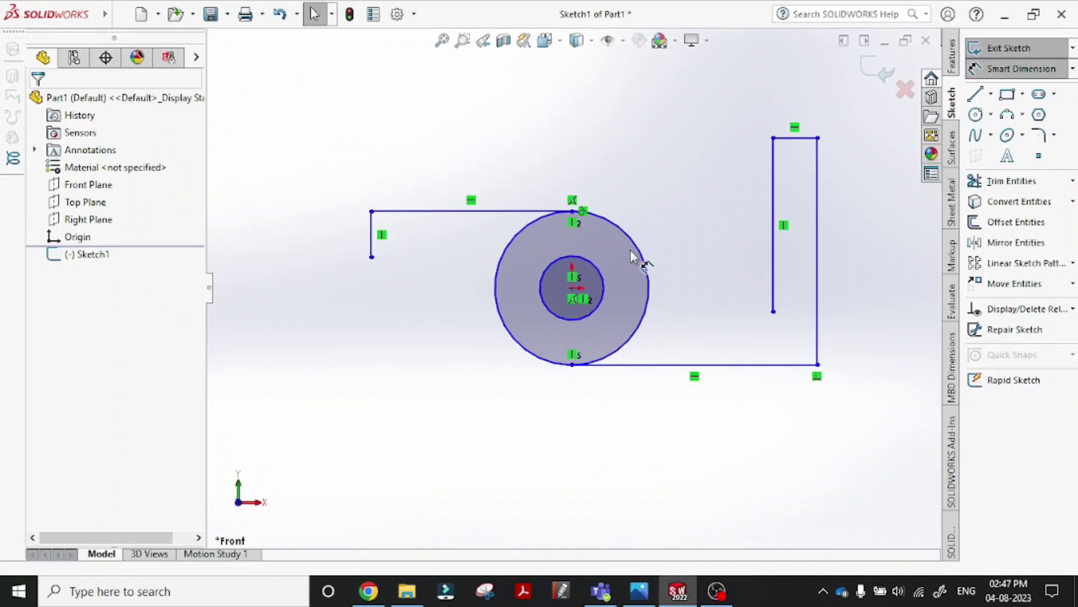
click(594, 264)
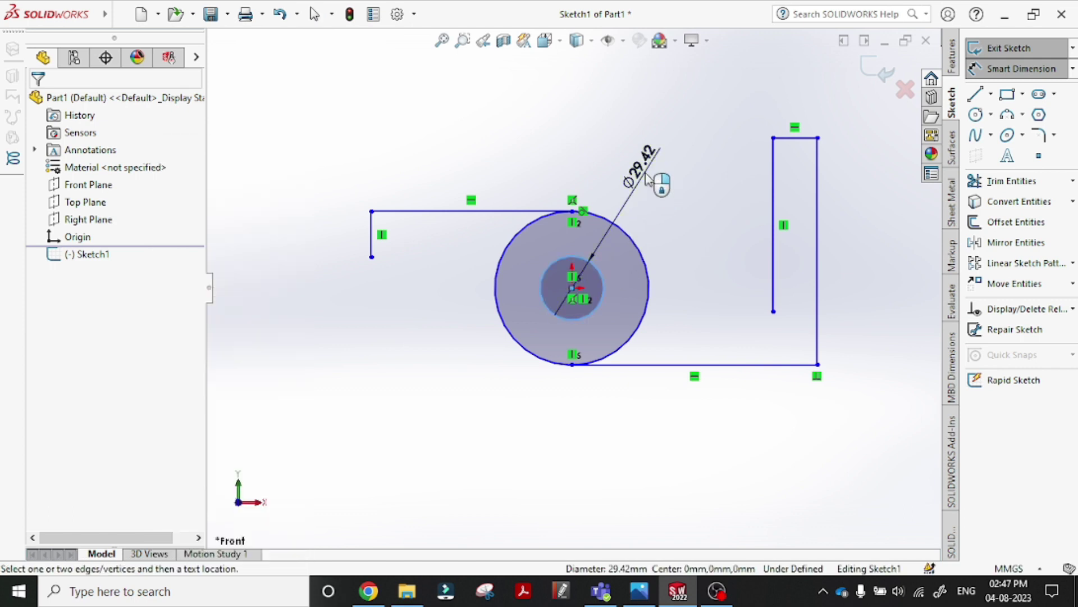
click(646, 177)
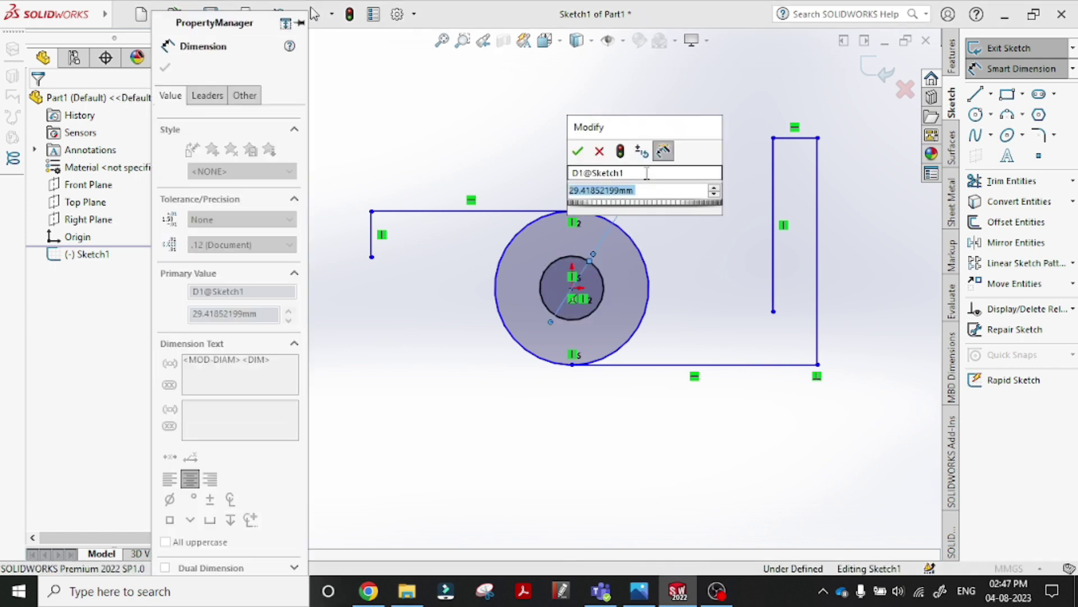
text(25)
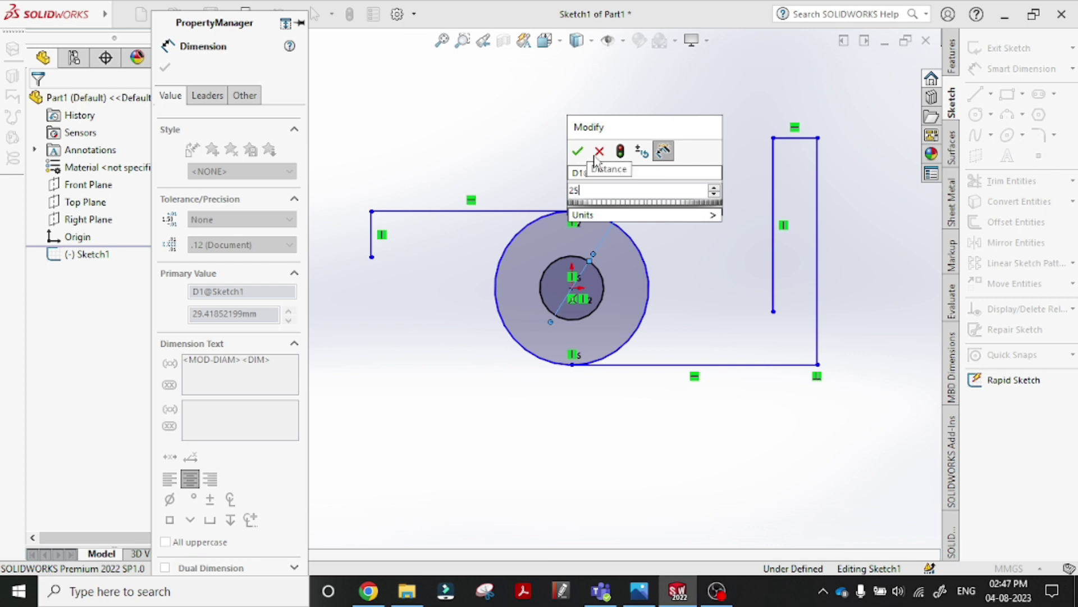
click(578, 150)
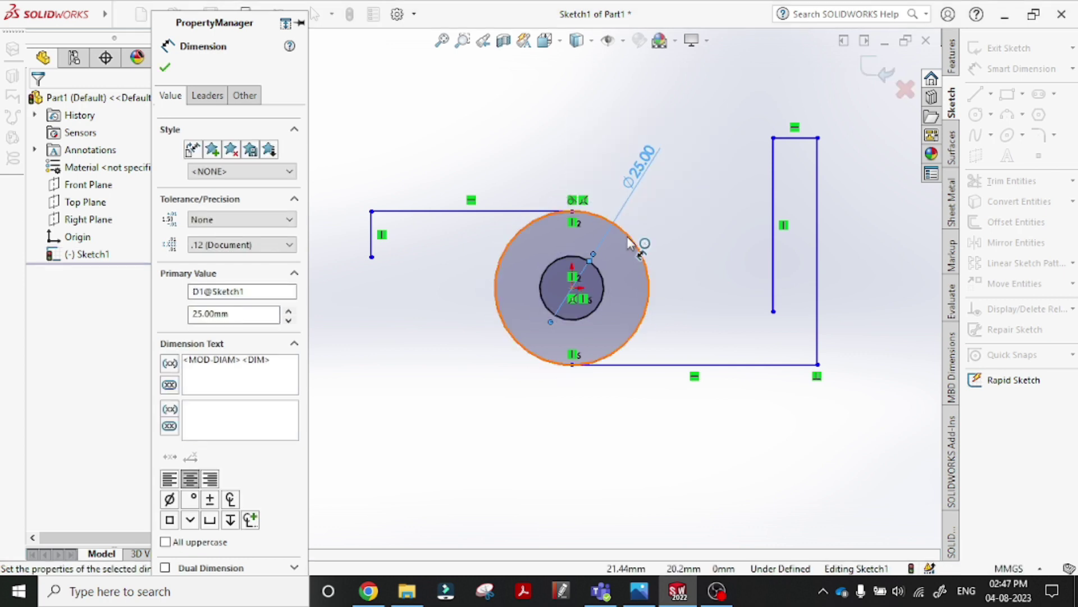
- Dimension the outer circle to 50 mm diameter and check the reference drawing
click(680, 186)
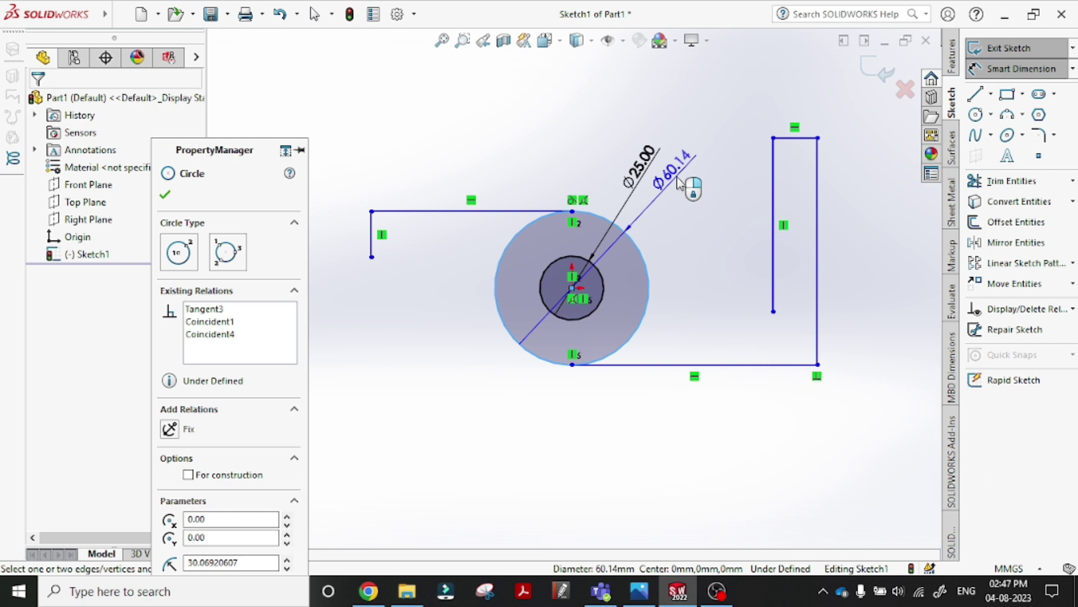
click(679, 182)
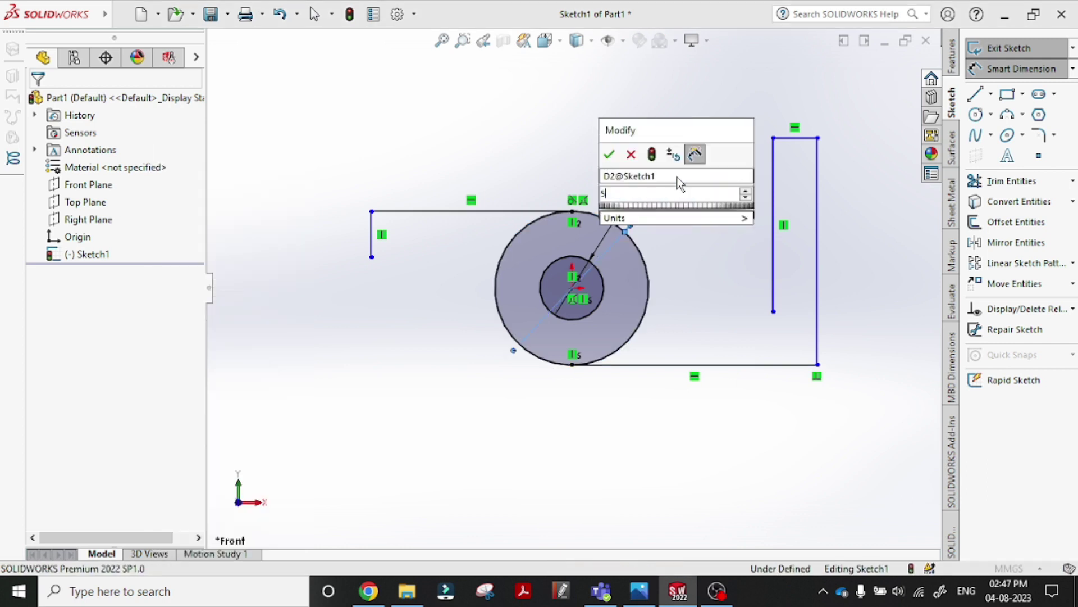
text(50)
key(Return)
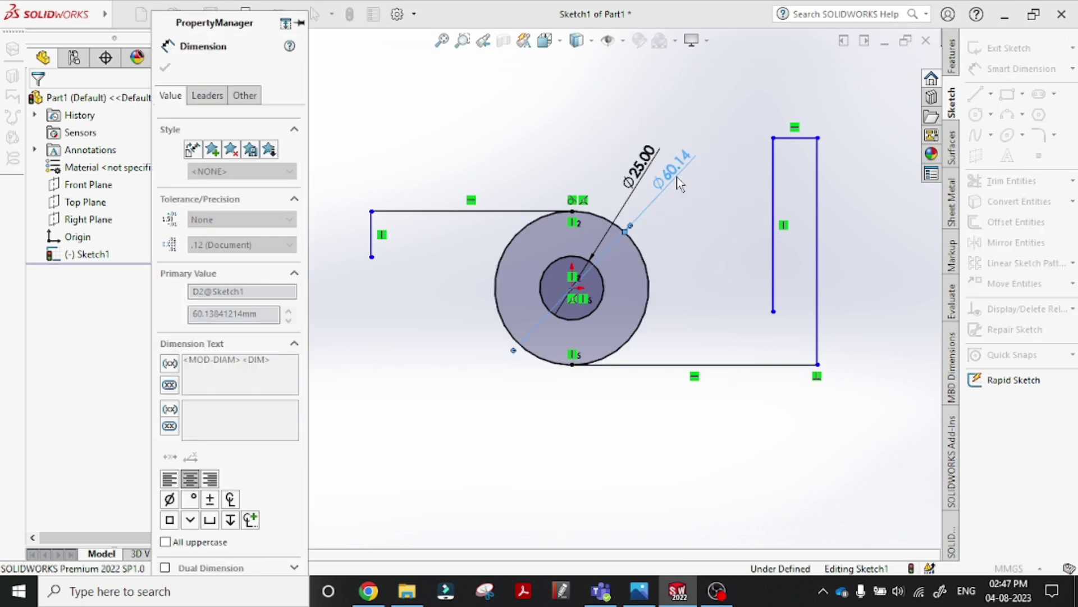
key(alt+Tab)
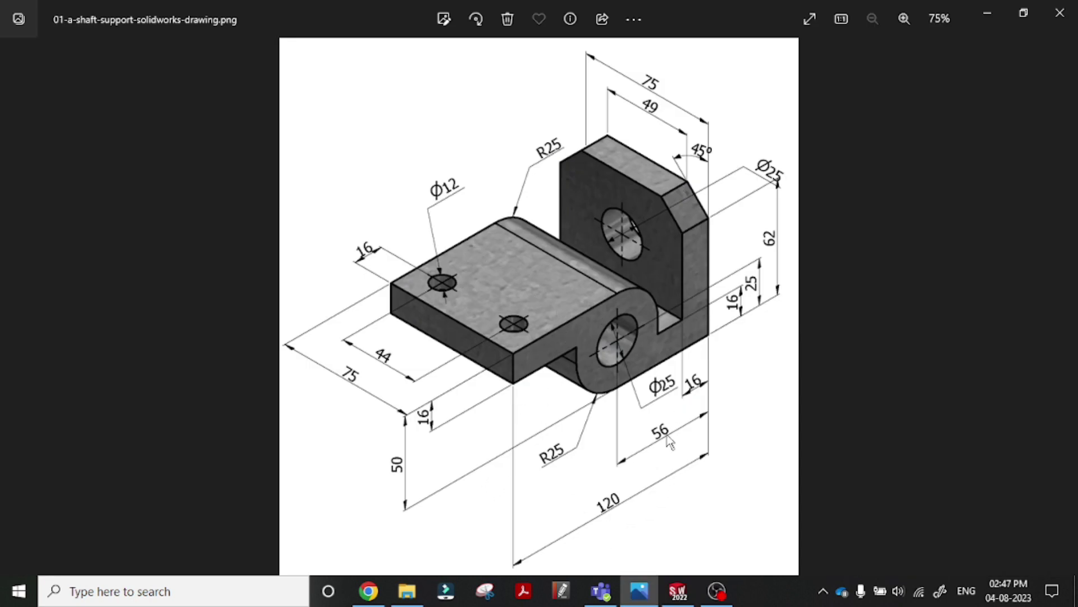
key(alt+Tab)
key(alt+Tab)
key(alt+Tab)
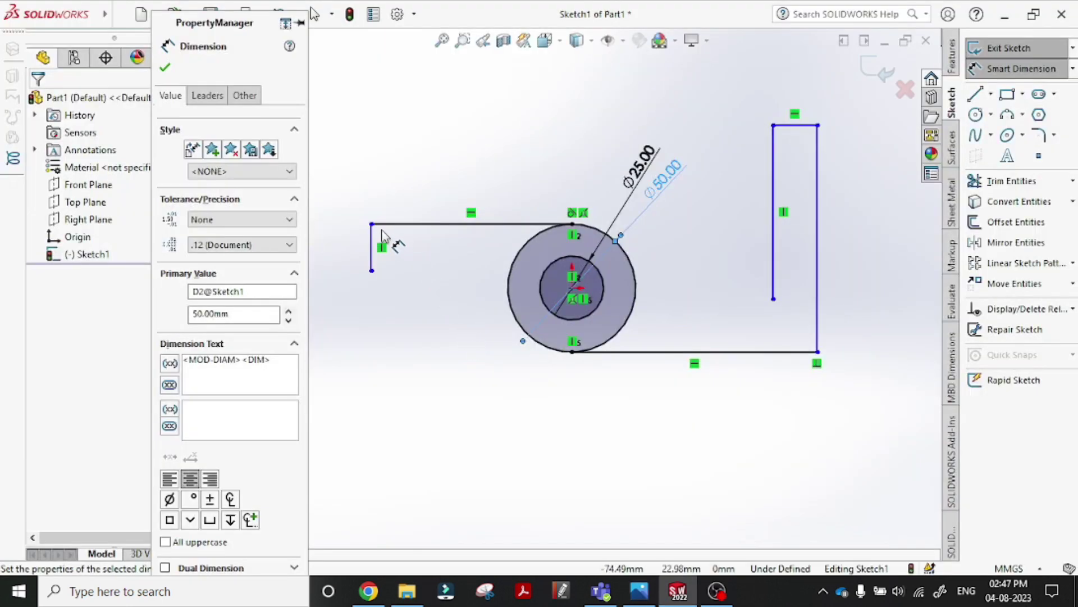
- Set the base outline's overall width to 120 mm
click(372, 224)
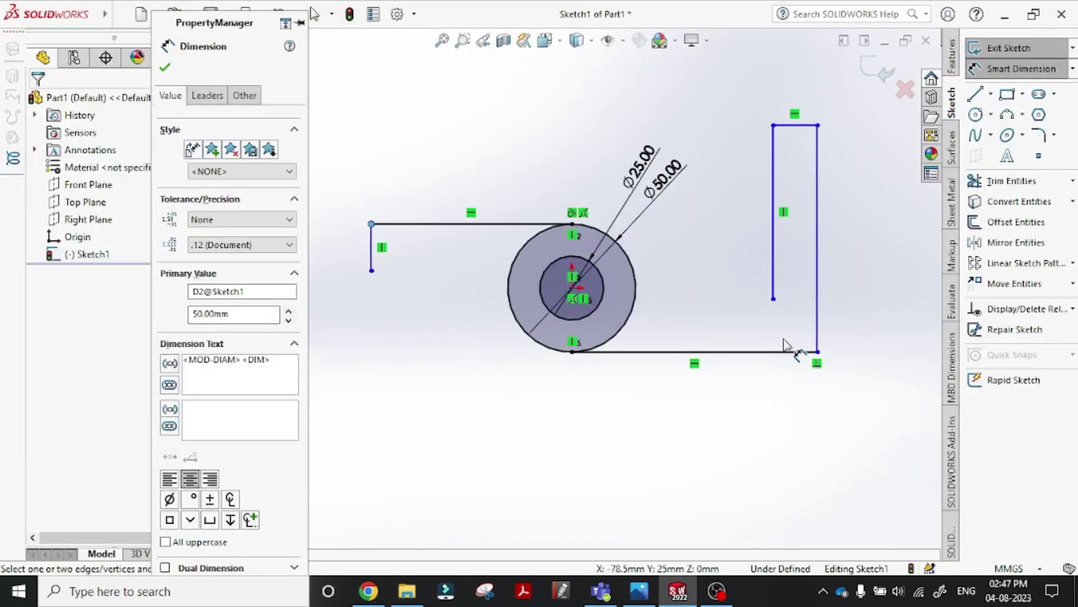
click(817, 352)
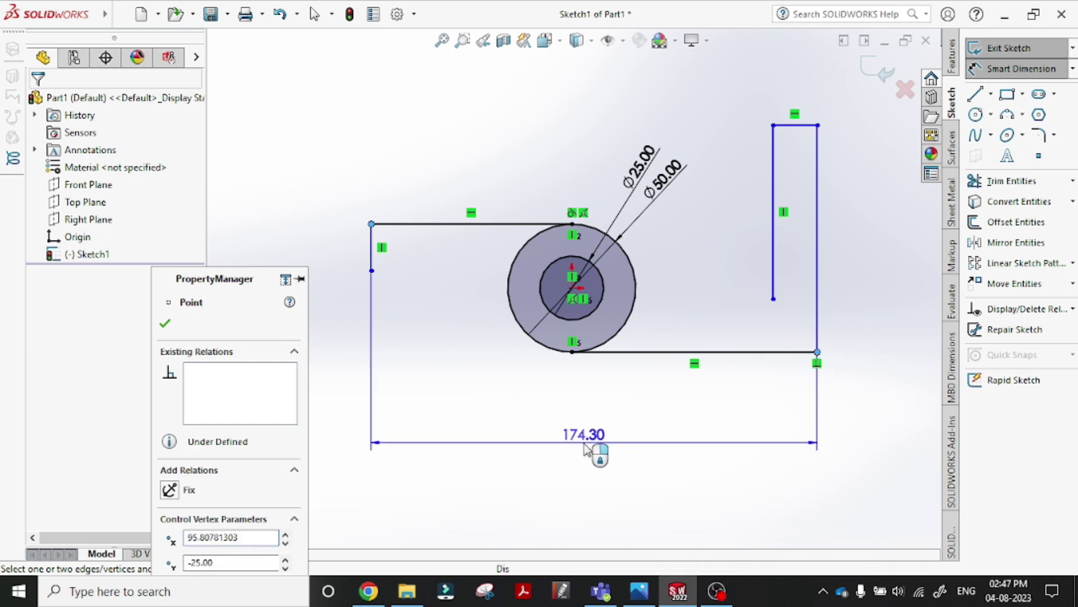
click(585, 445)
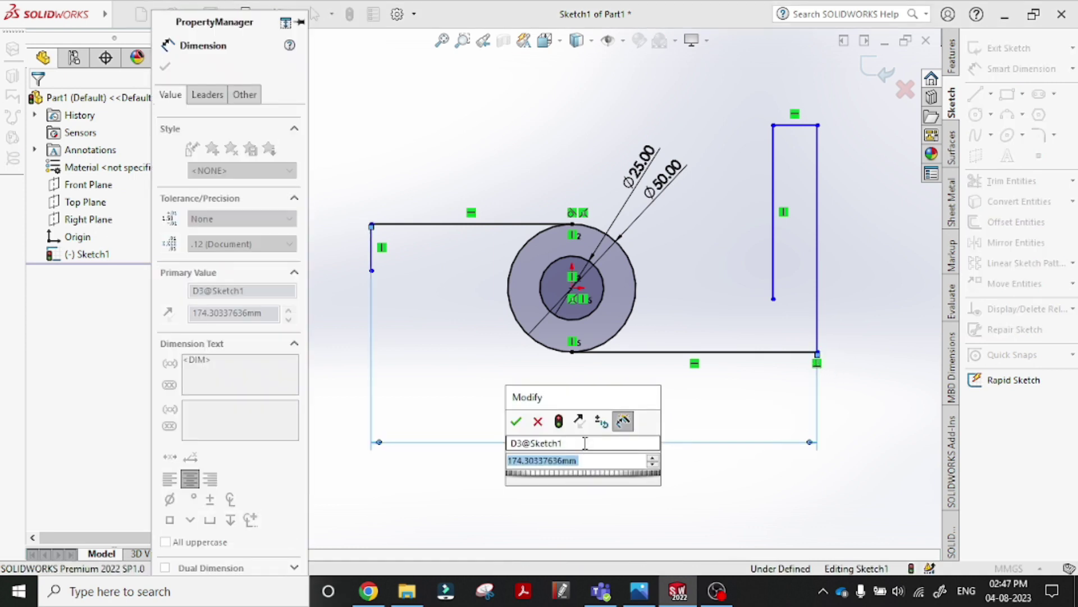
text(120)
key(Return)
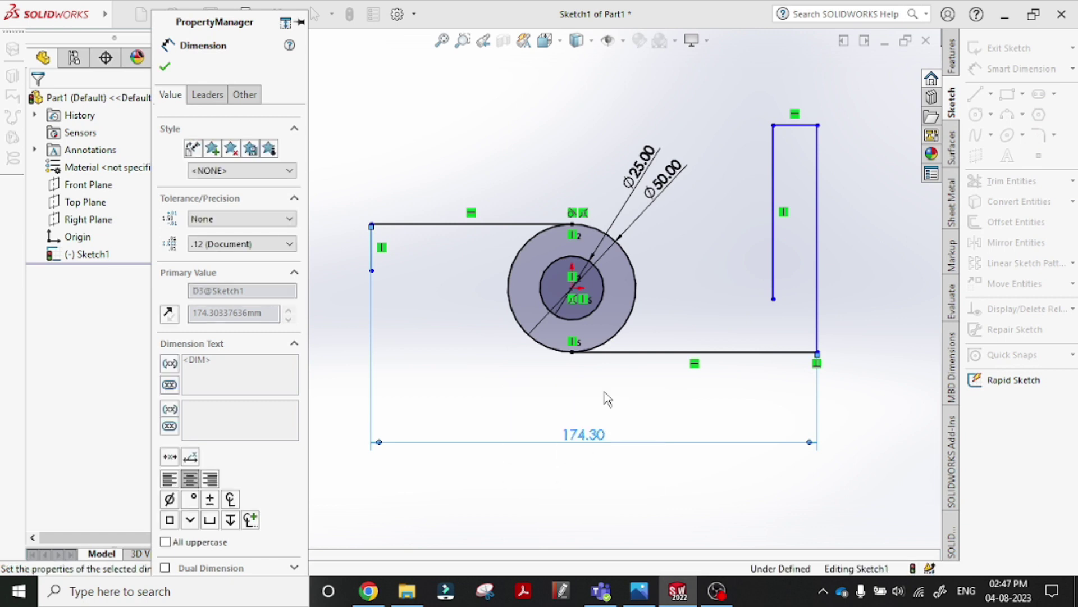
- Set the distance from the circle's bottom point to the right corner to 56 mm
click(571, 354)
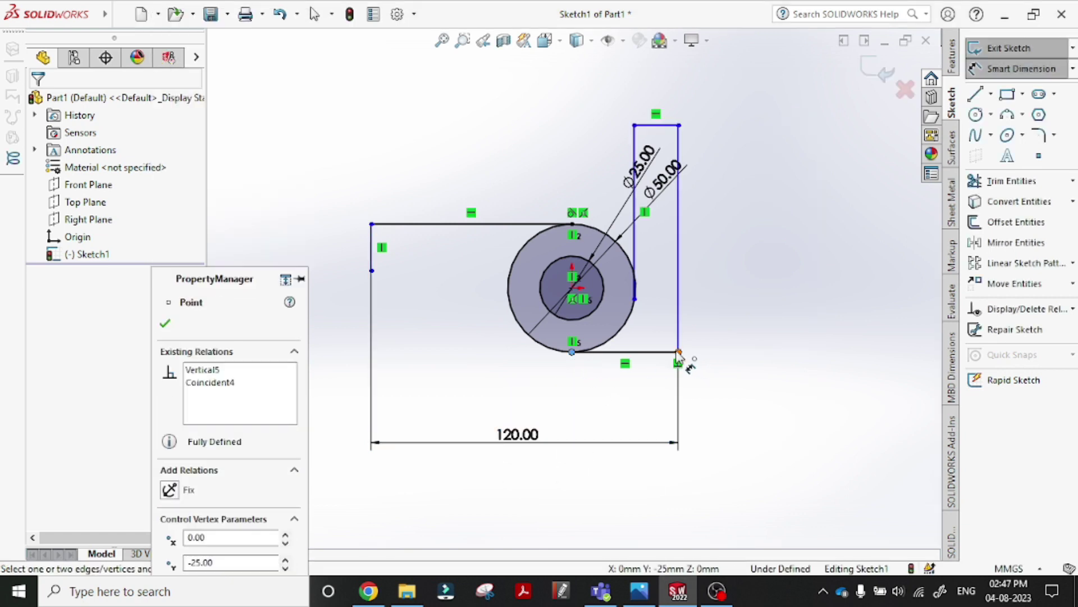
click(678, 353)
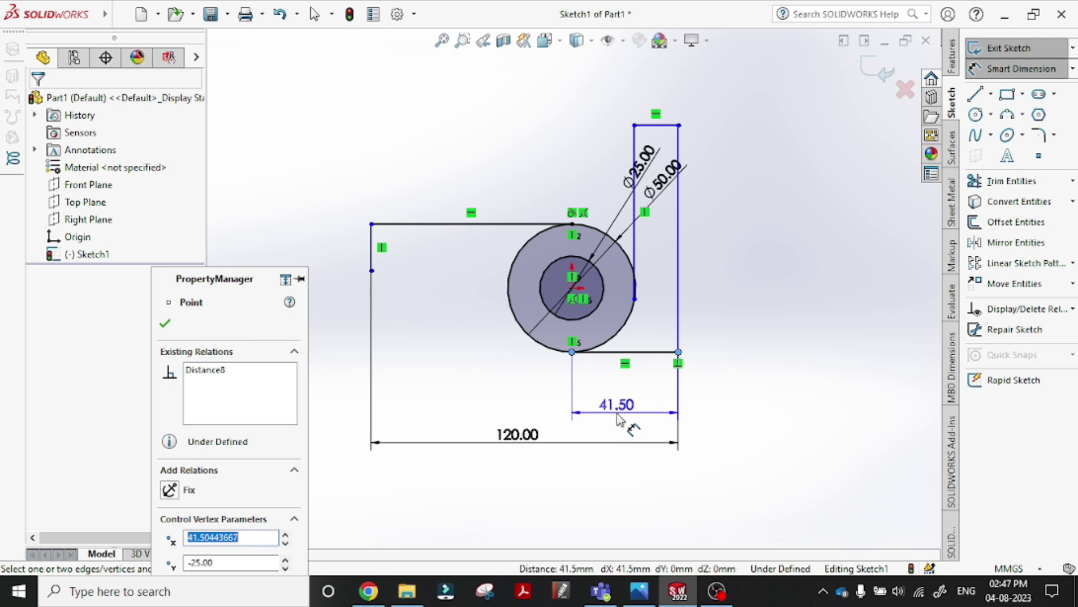
click(619, 414)
click(618, 417)
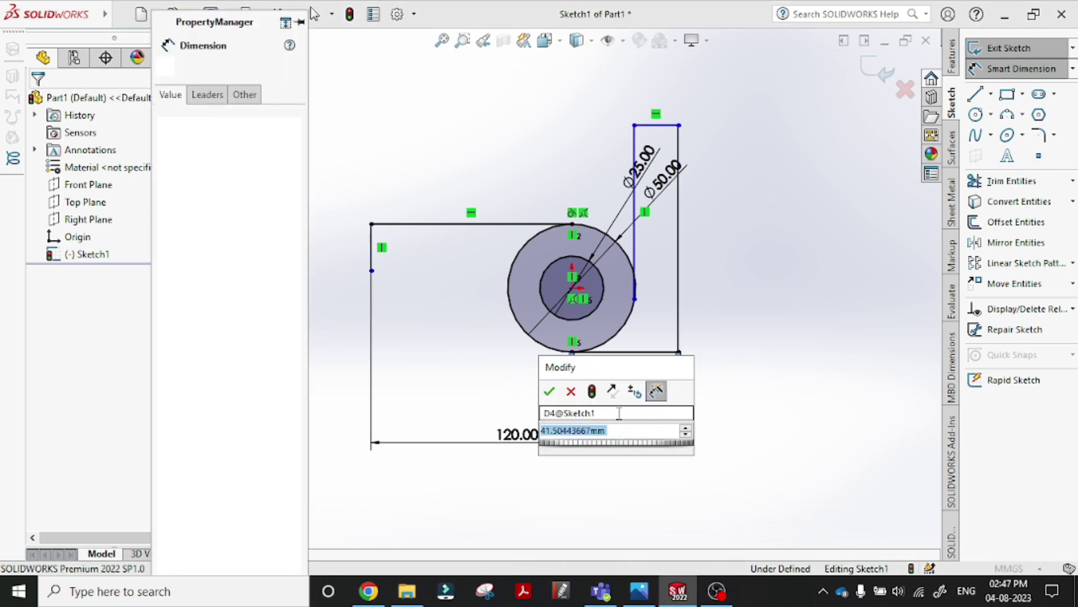
text(5)
key(Return)
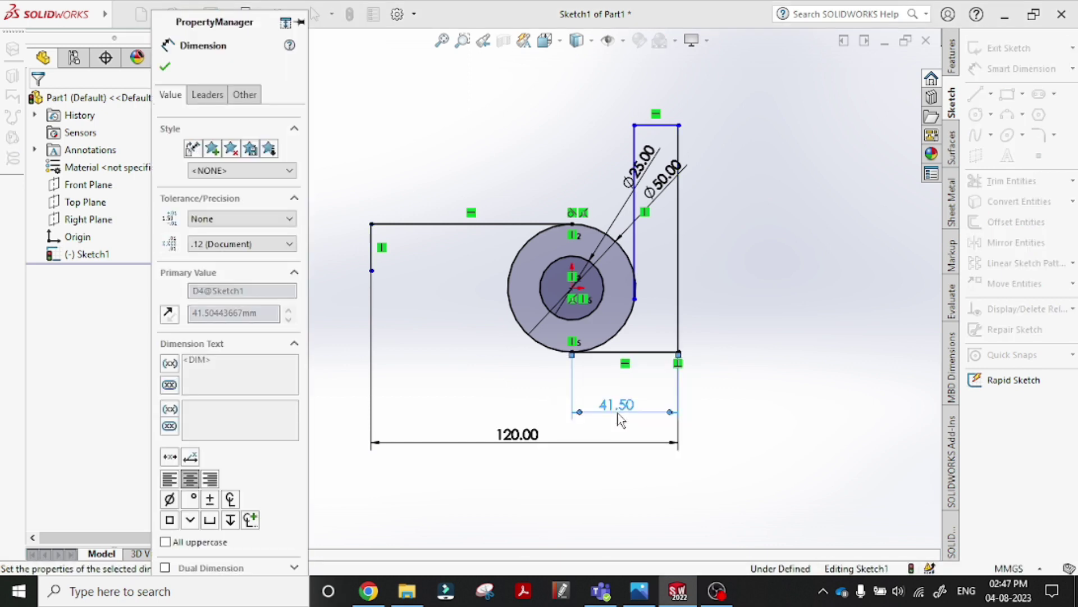
key(alt+Tab)
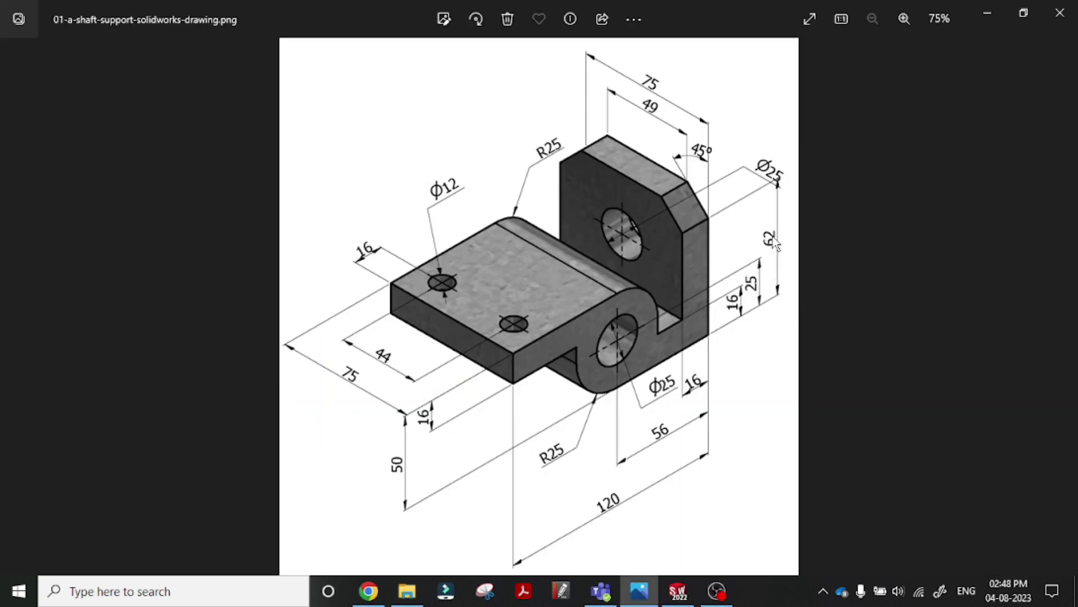
key(alt+Tab)
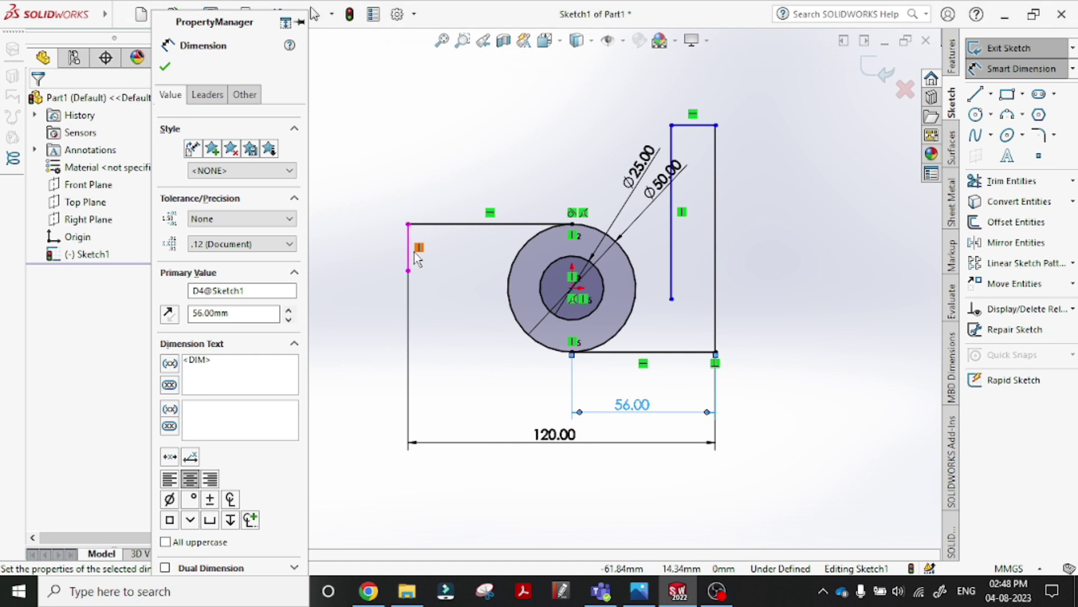
- Dimension the left plate edge 16 mm and the upright's height 75 mm
click(388, 260)
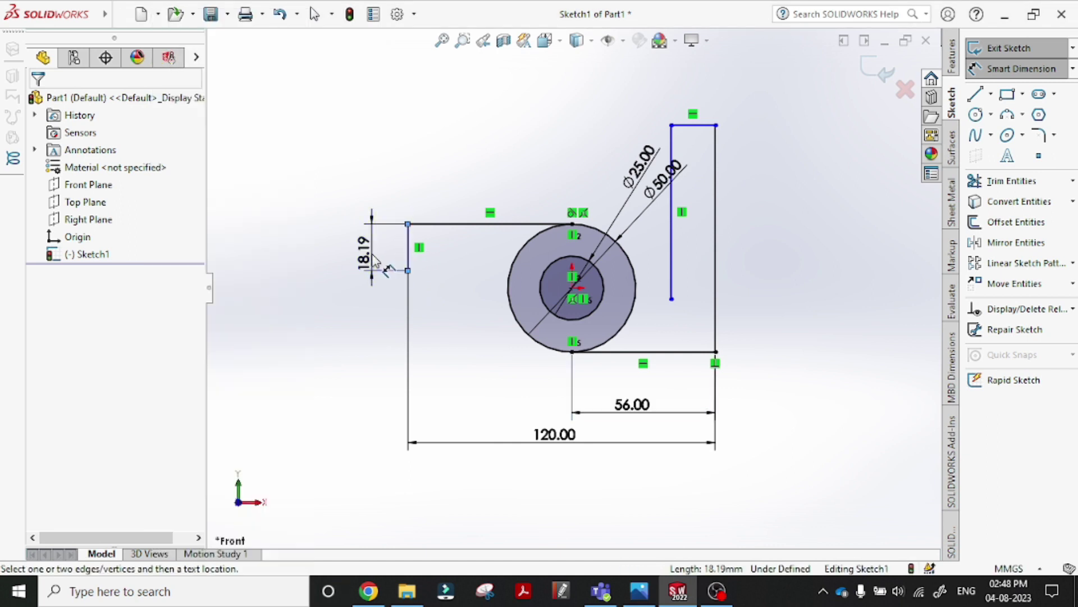
click(375, 261)
text(16)
key(Return)
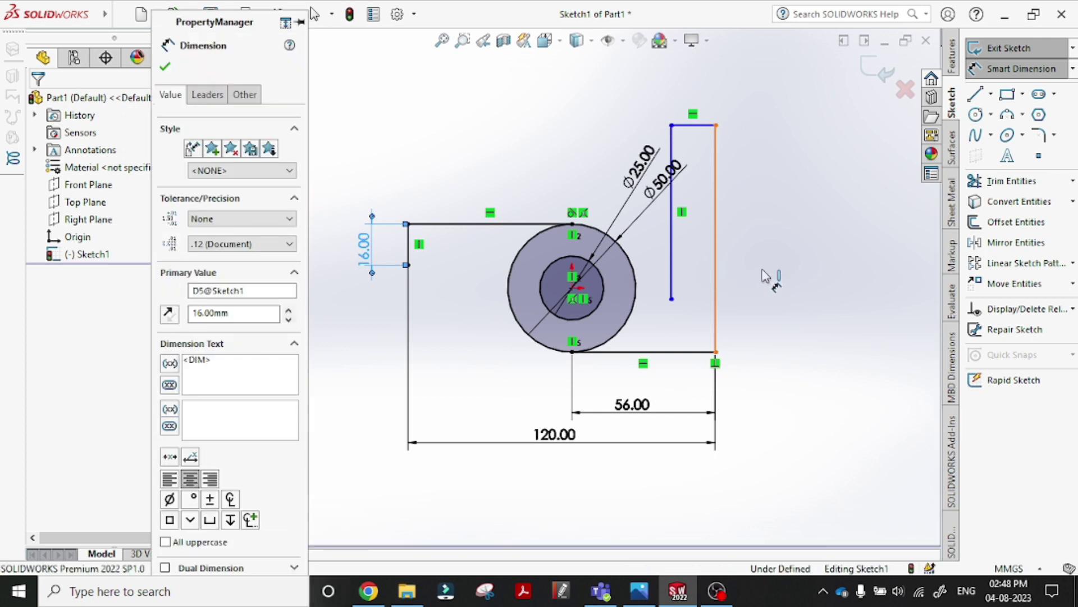
click(716, 281)
click(809, 272)
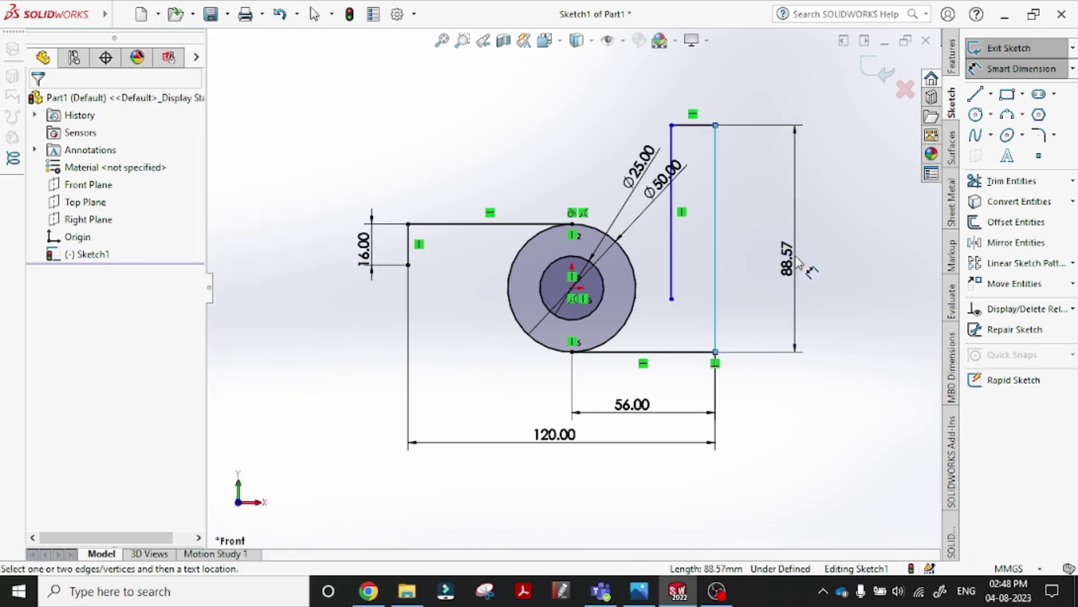
text(75)
key(Return)
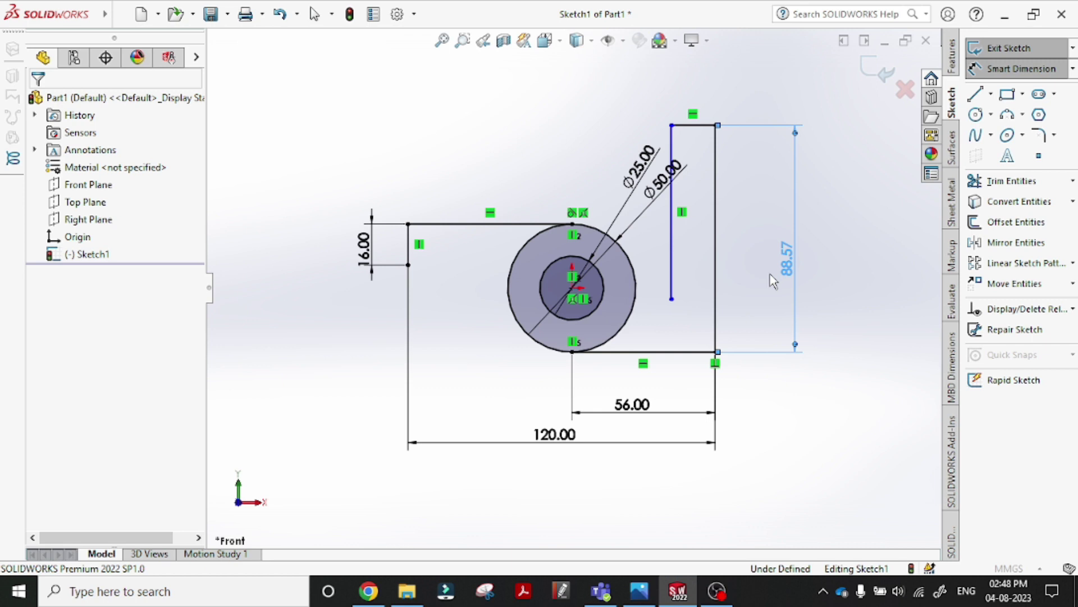
key(alt+Tab)
key(alt+Tab)
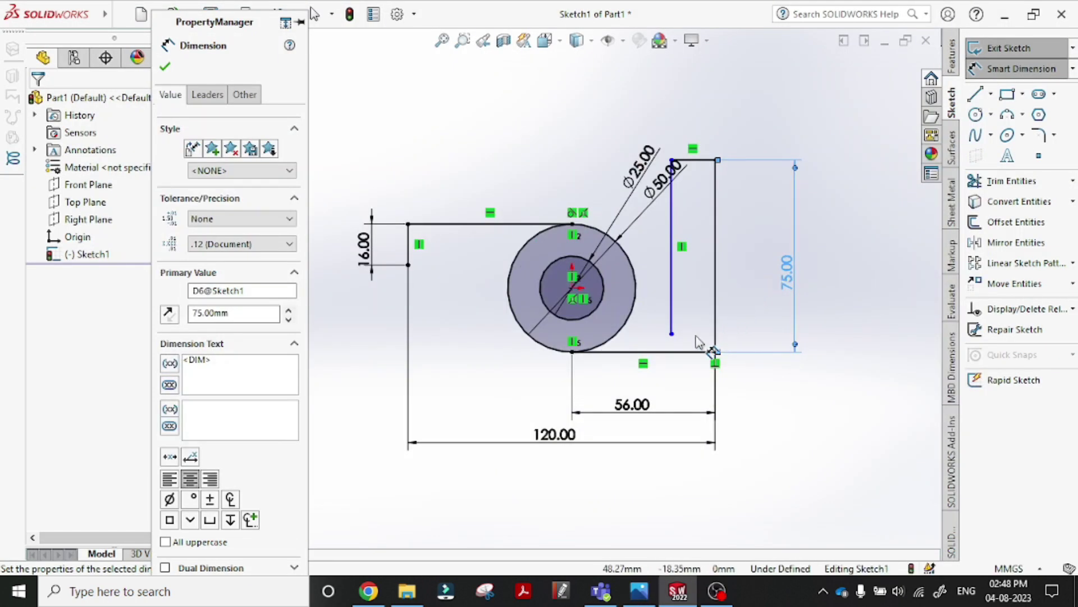
key(alt+Tab)
key(alt+Tab)
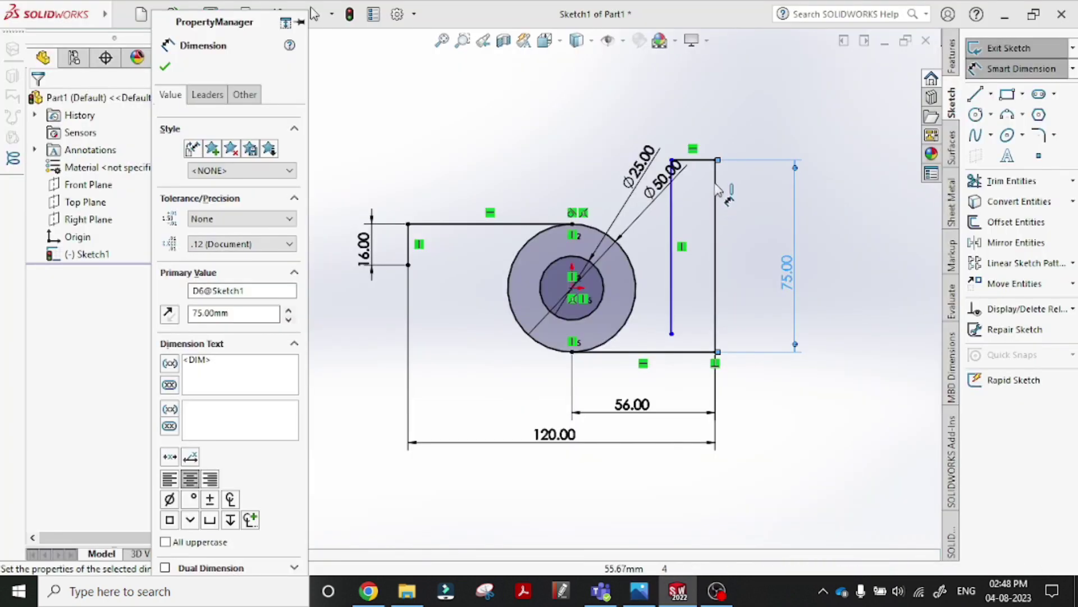
- Set the upright's thickness to 16 mm and its inner edge to 75-16 (59 mm)
click(702, 109)
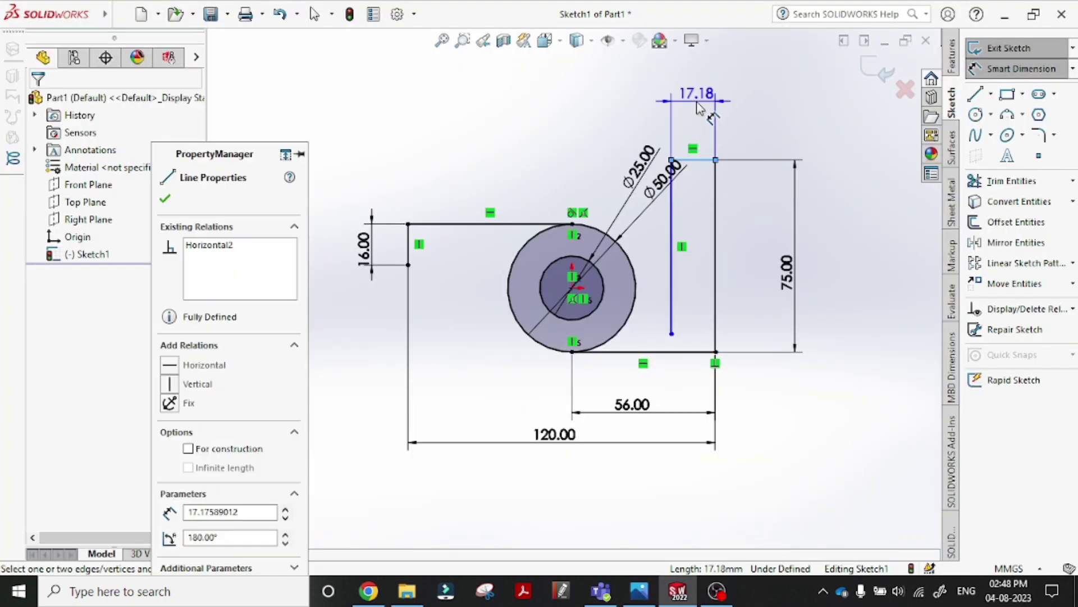
click(699, 107)
text(16)
key(Return)
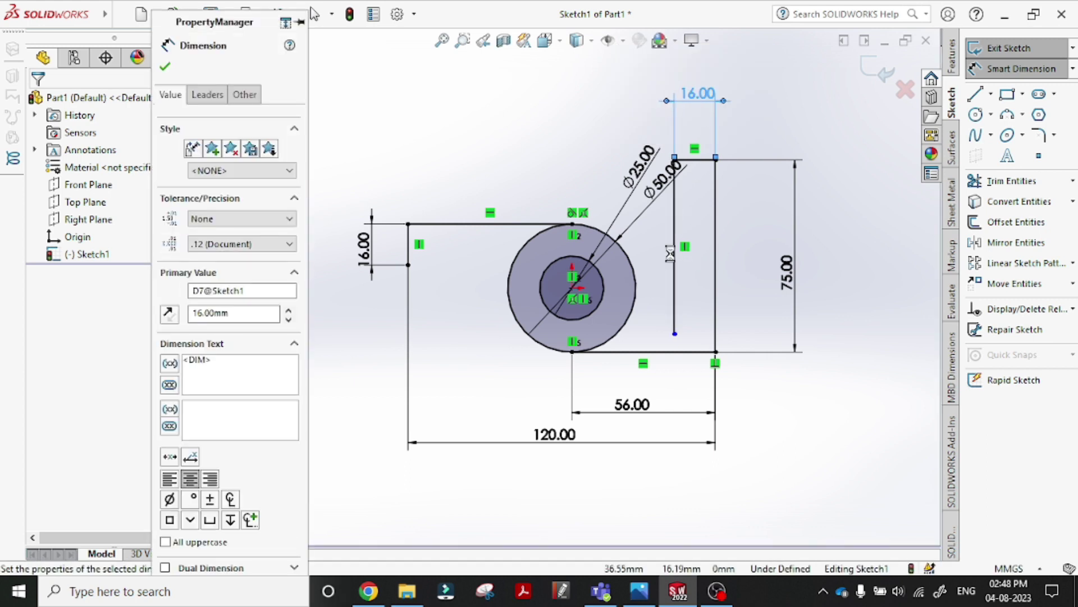
click(738, 241)
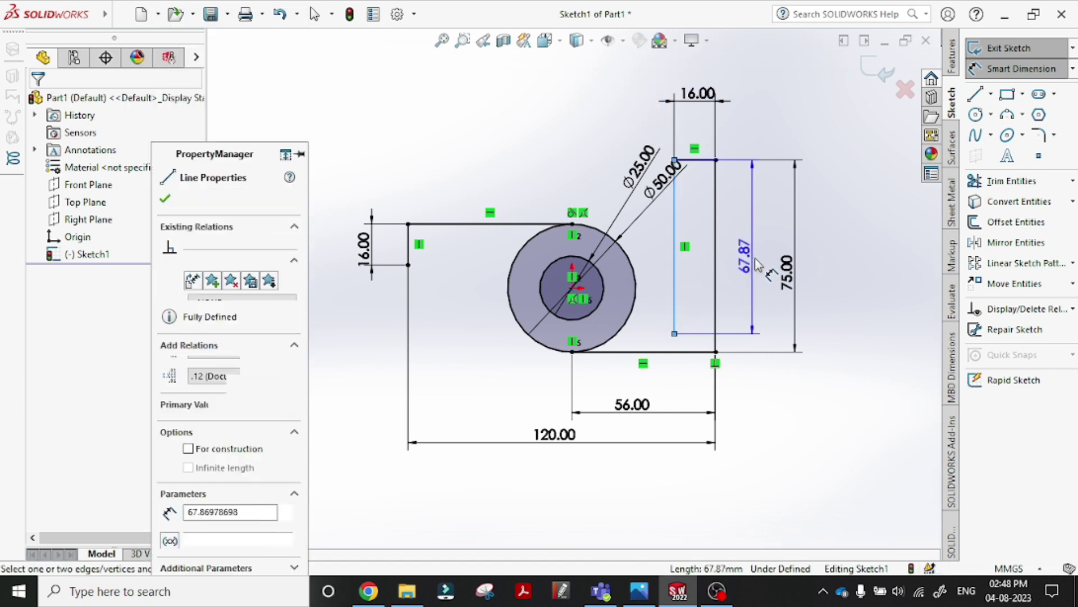
click(757, 264)
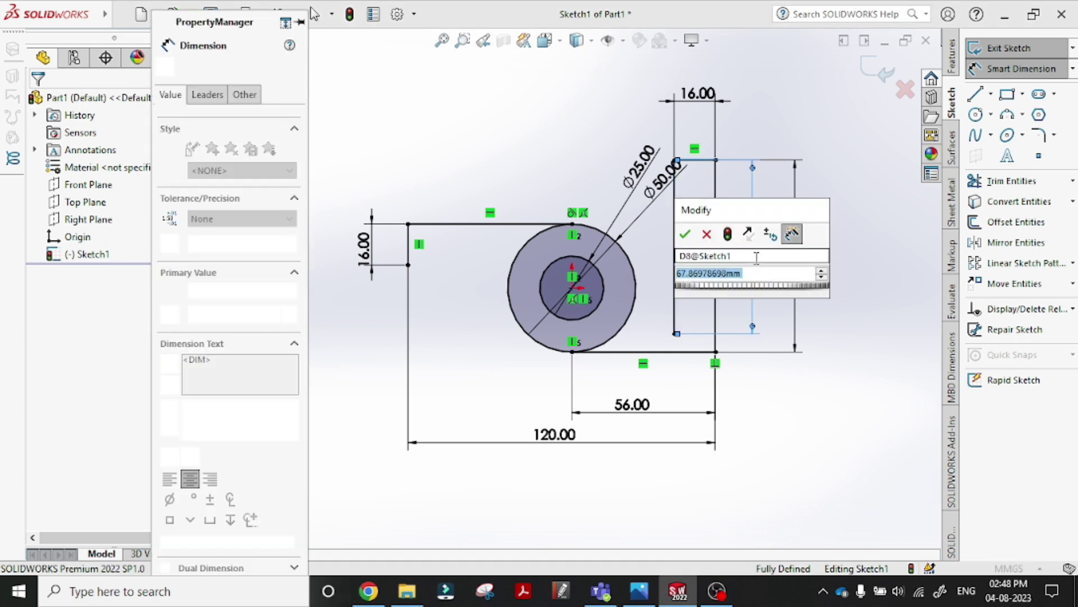
text(75-16)
key(Return)
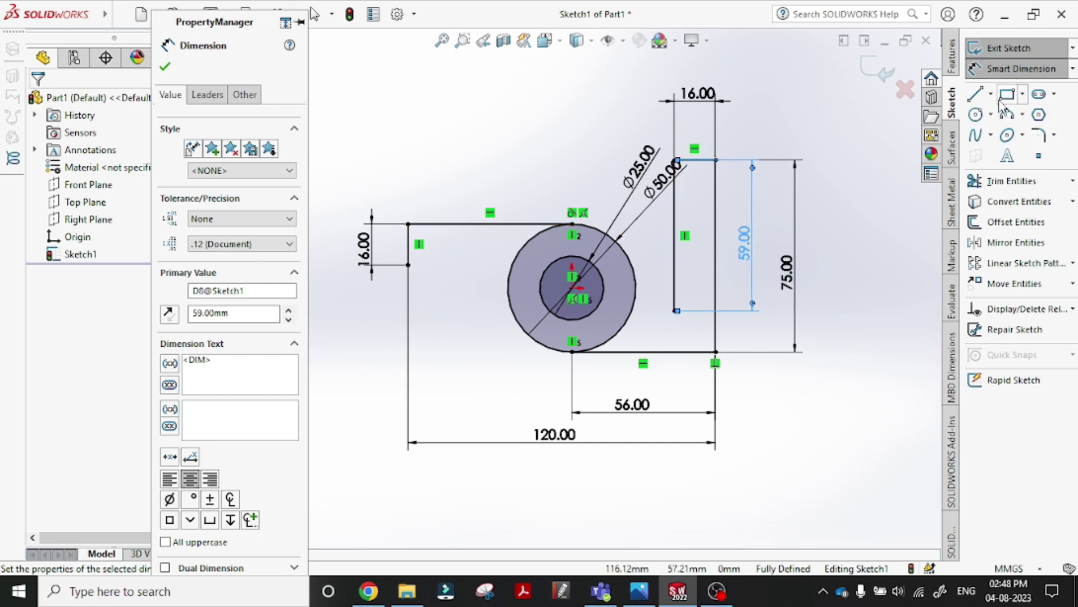
- Draw a horizontal line from the bottom of the left plate edge to the outer circle
click(980, 97)
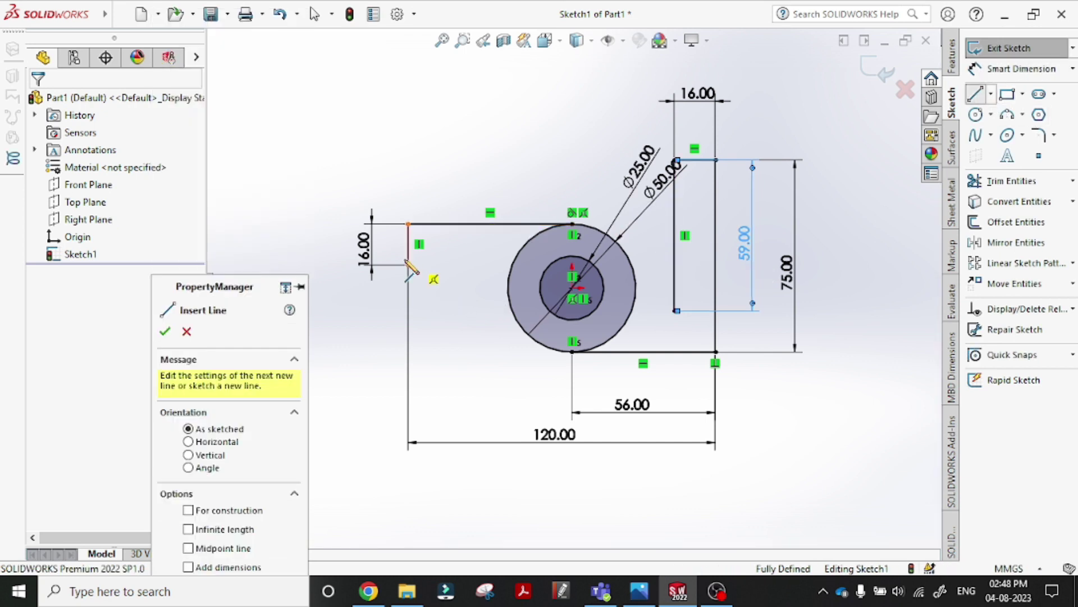
drag(408, 265, 528, 265)
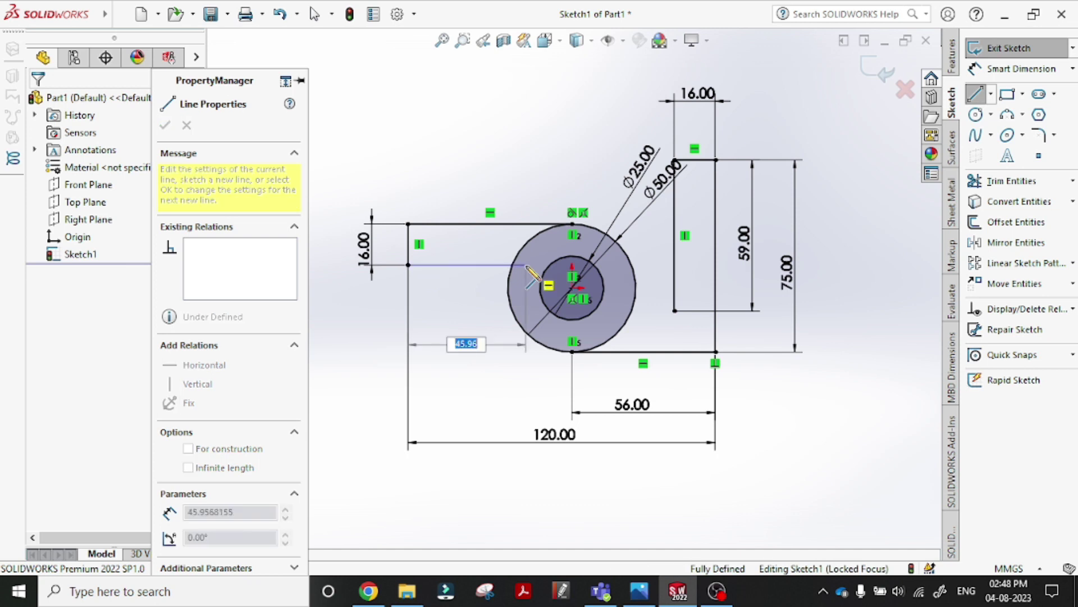
click(526, 265)
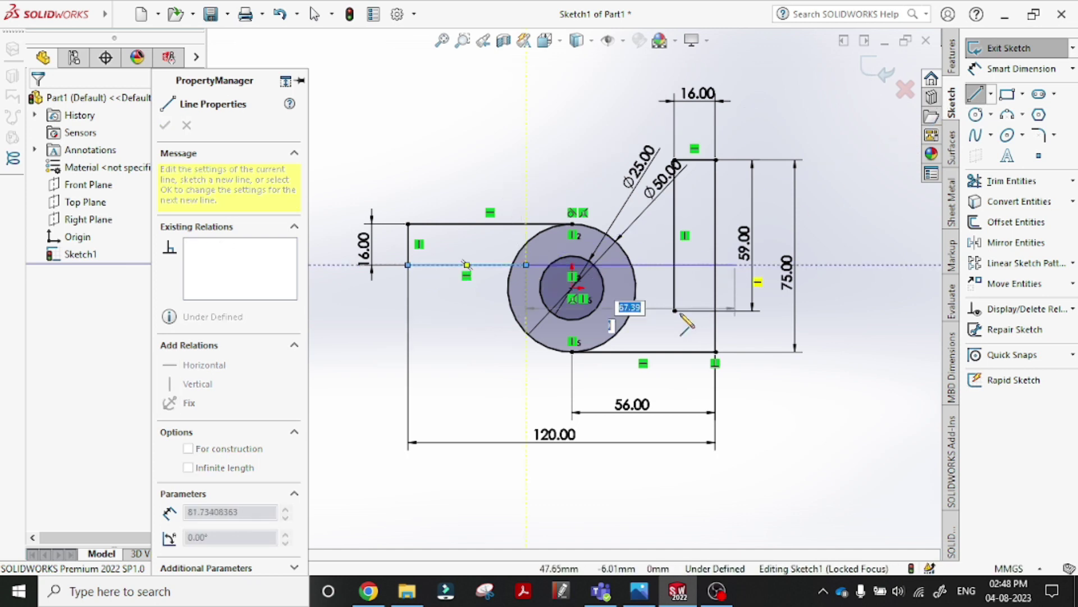
click(977, 95)
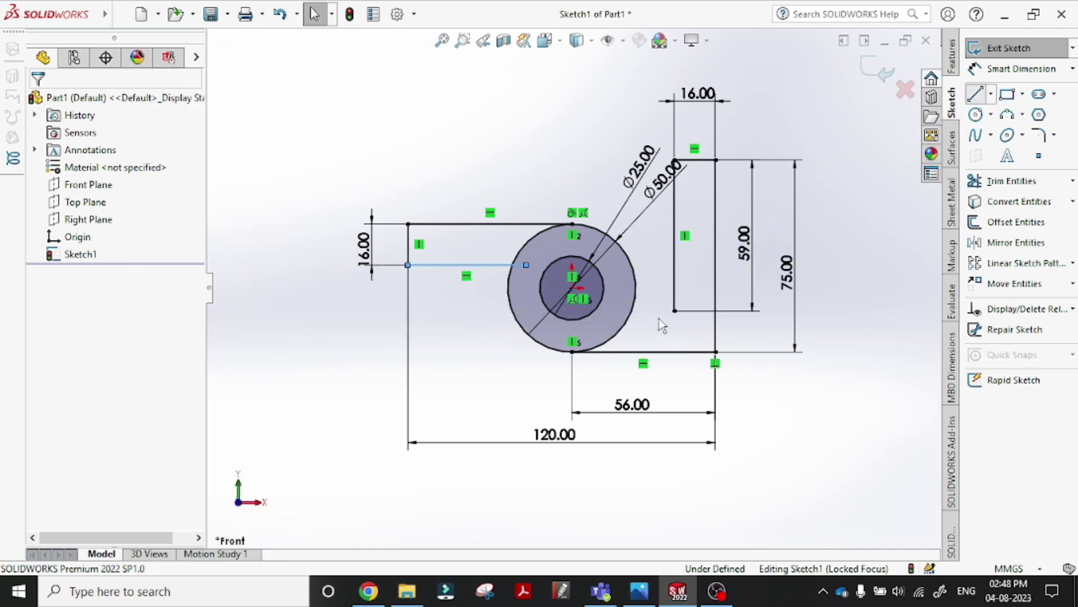
- Draw a short horizontal line from the upright's inner corner to the circle
key(l)
drag(674, 310, 614, 310)
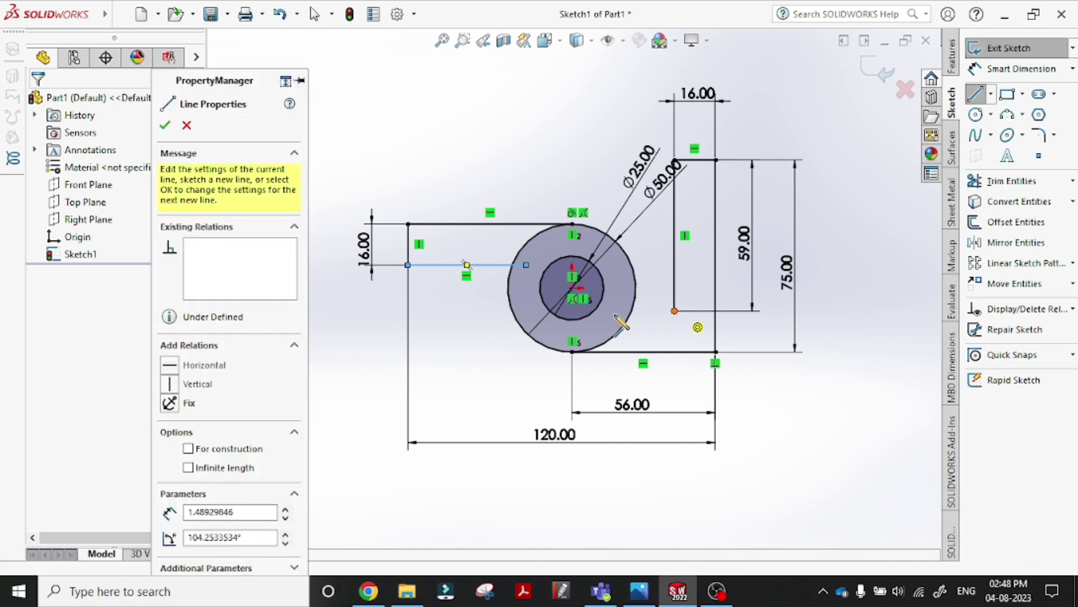
click(644, 310)
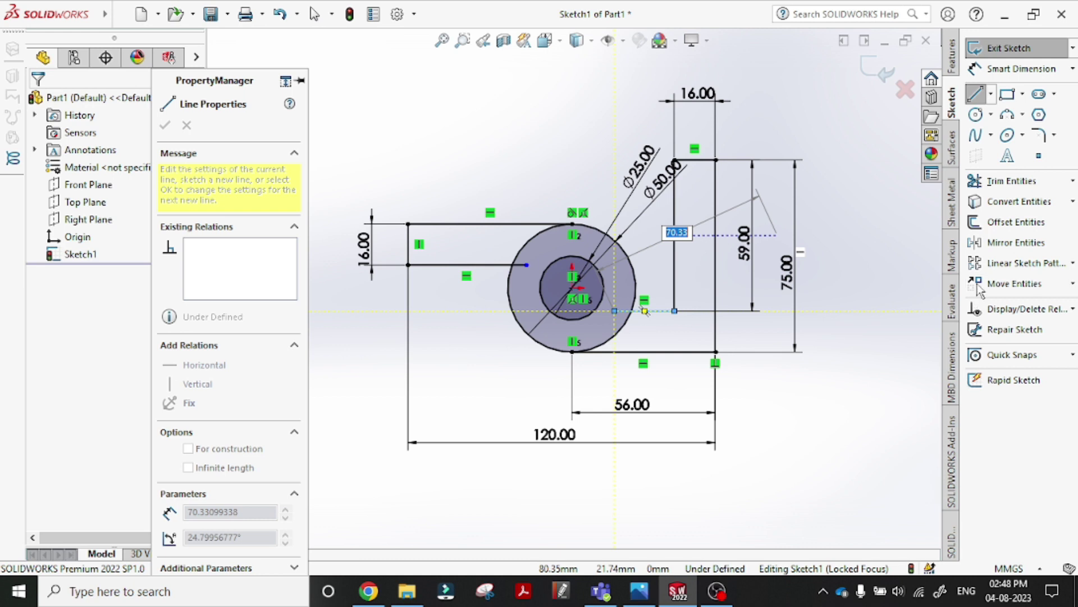
click(991, 180)
- Trim the outer circle's inner arcs into one closed profile and compare with the drawing
scroll(523, 244, down, 2)
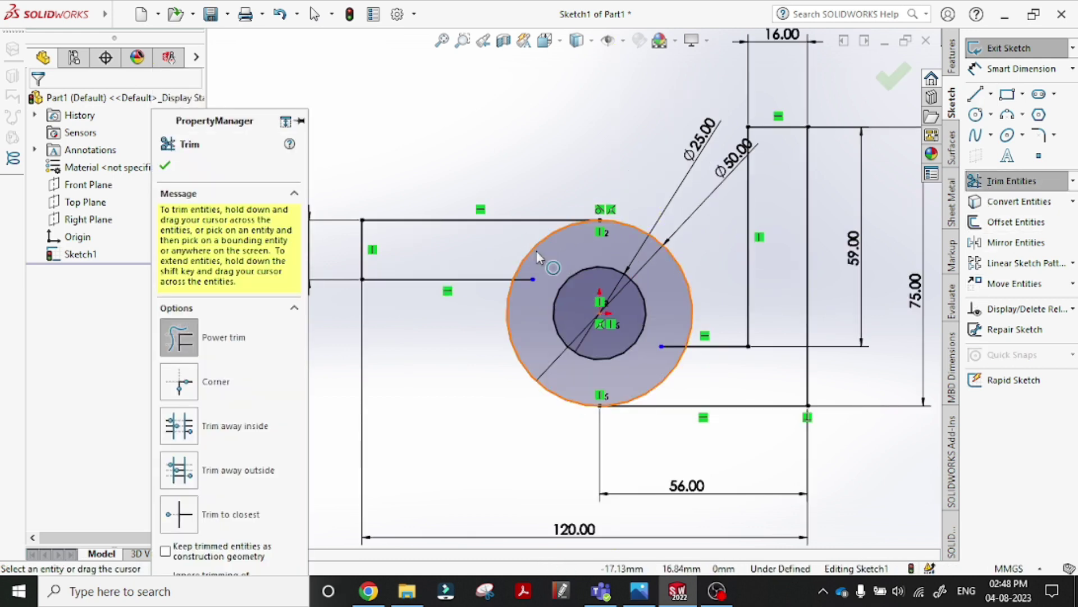
mouse_move(513, 238)
mouse_down()
mouse_move(541, 257)
mouse_move(581, 371)
mouse_move(659, 354)
mouse_up()
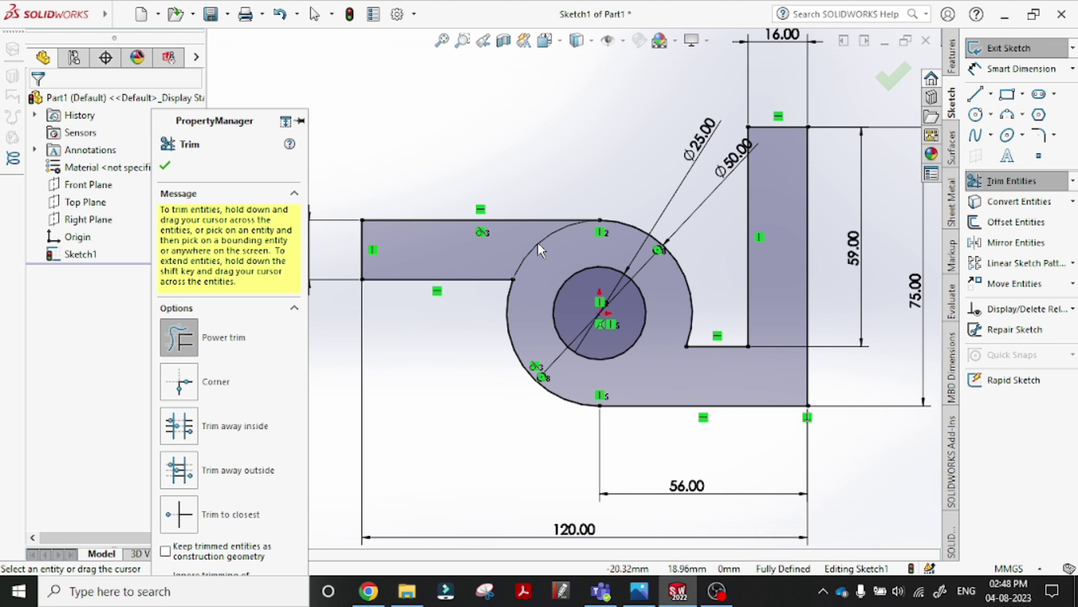
key(f)
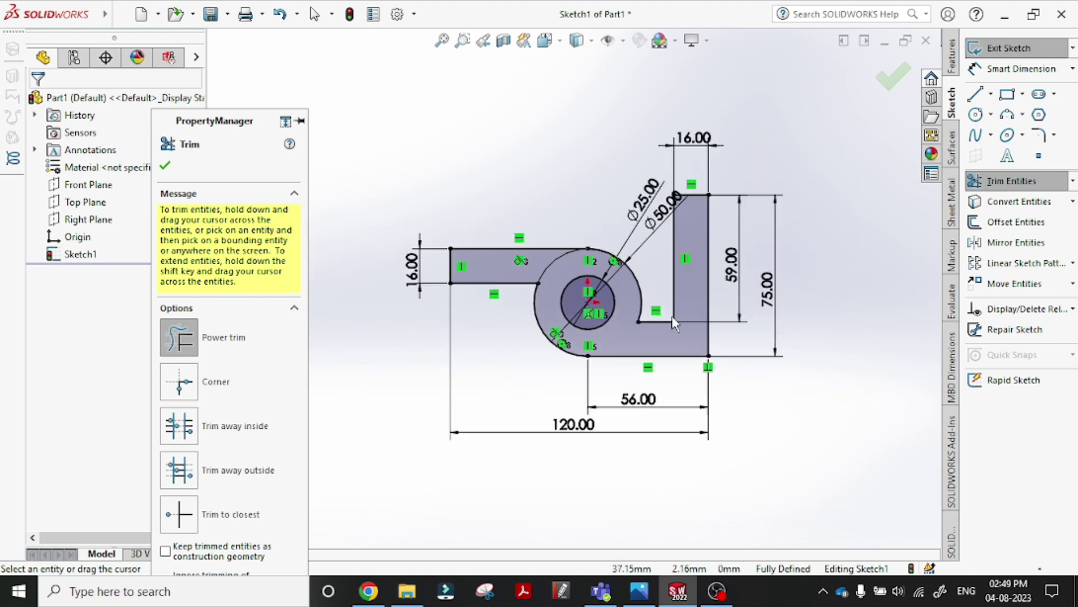
key(alt+Tab)
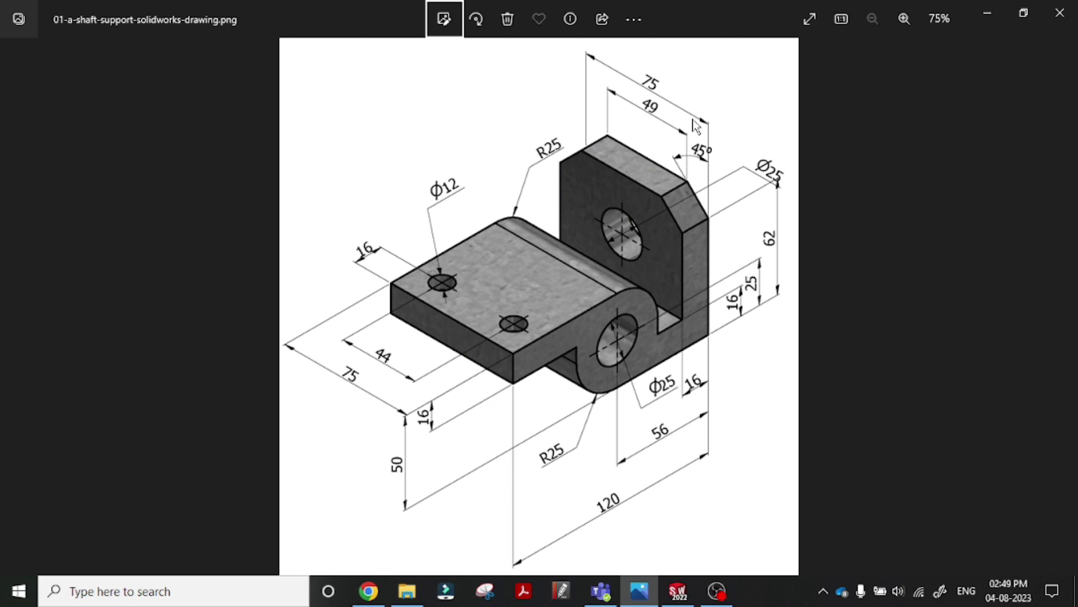
key(alt+Tab)
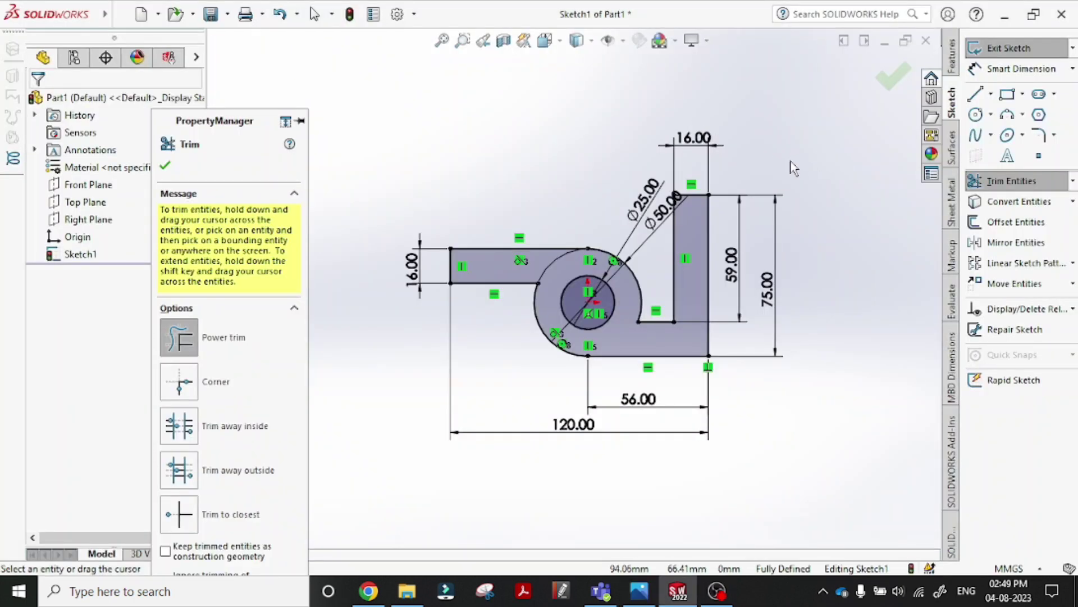
key(alt+Tab)
key(alt+Tab)
- Extrude the profile Mid Plane to a 75 mm depth, creating Boss-Extrude1
click(951, 56)
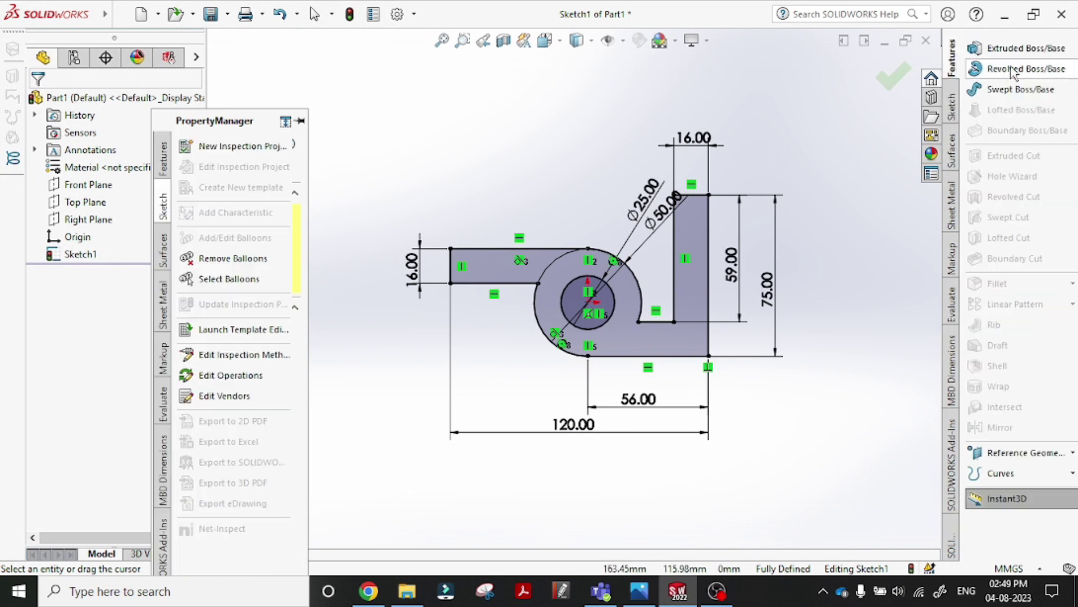
click(1012, 51)
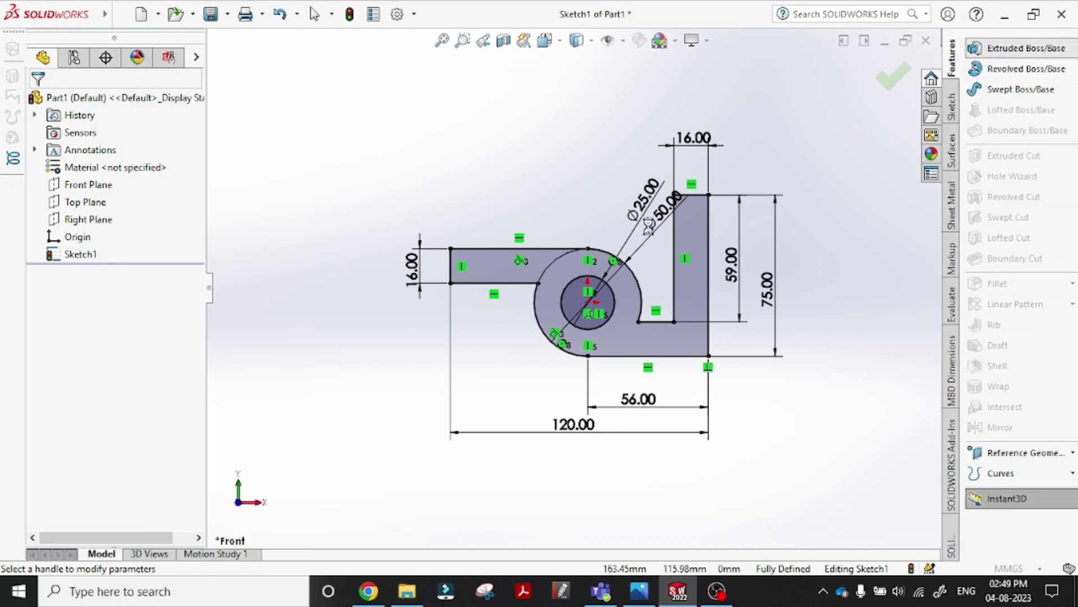
click(286, 359)
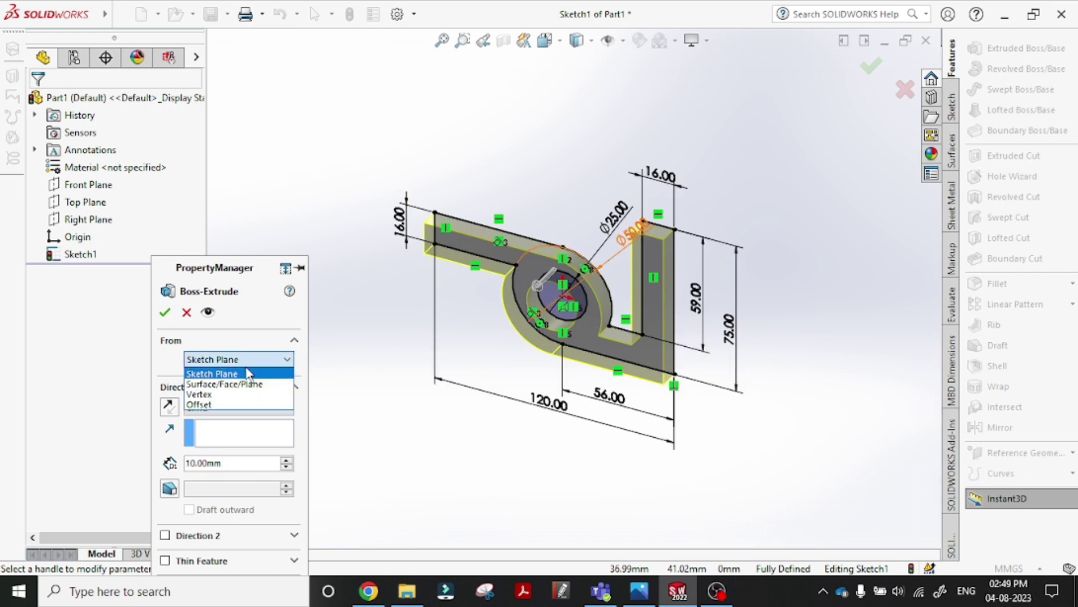
click(247, 360)
click(247, 408)
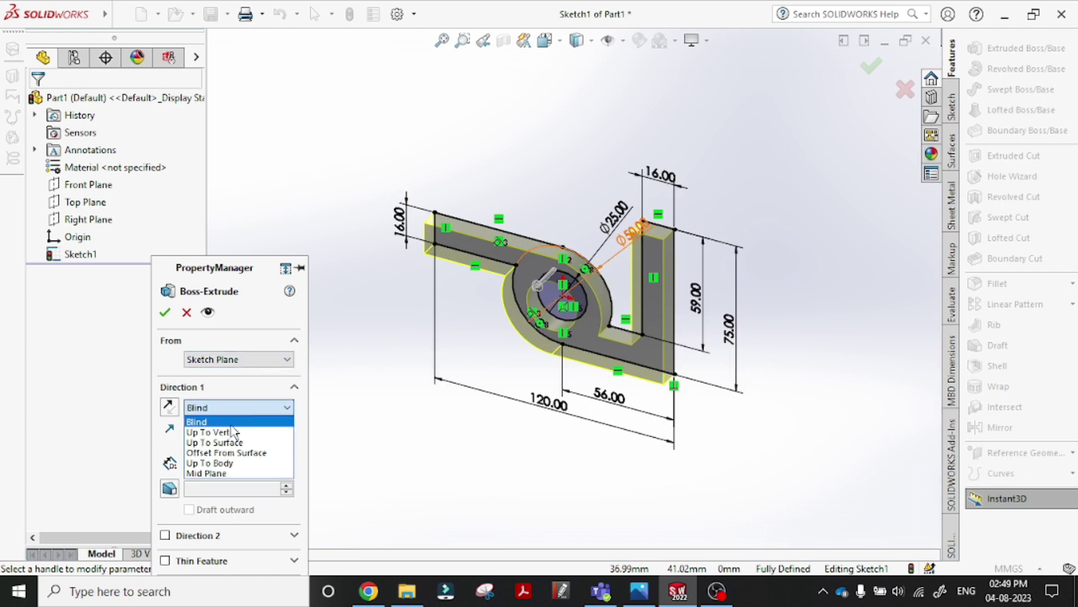
click(219, 475)
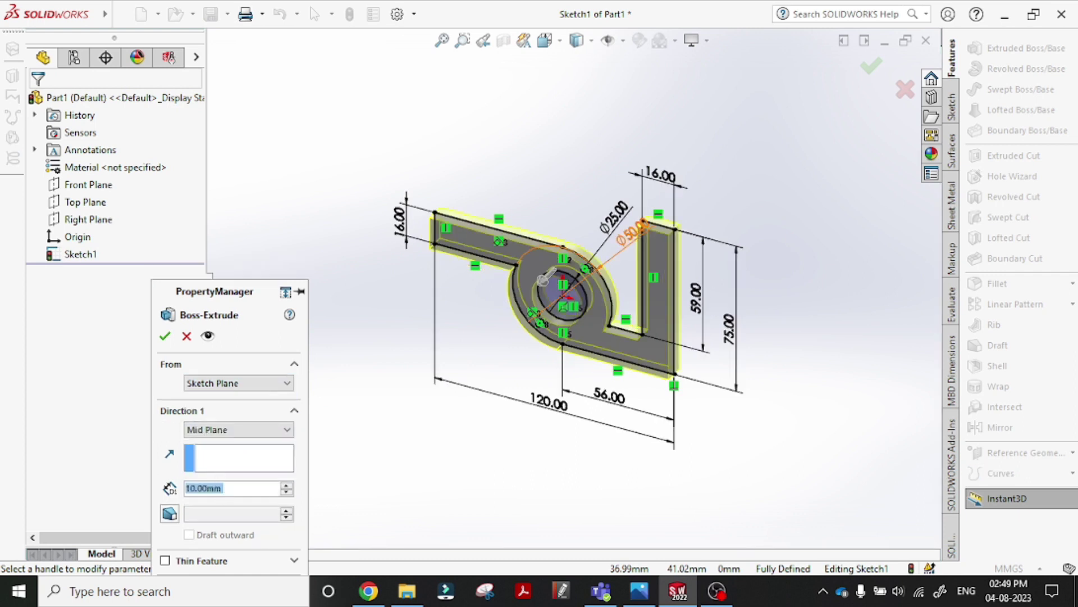
text(75)
key(Return)
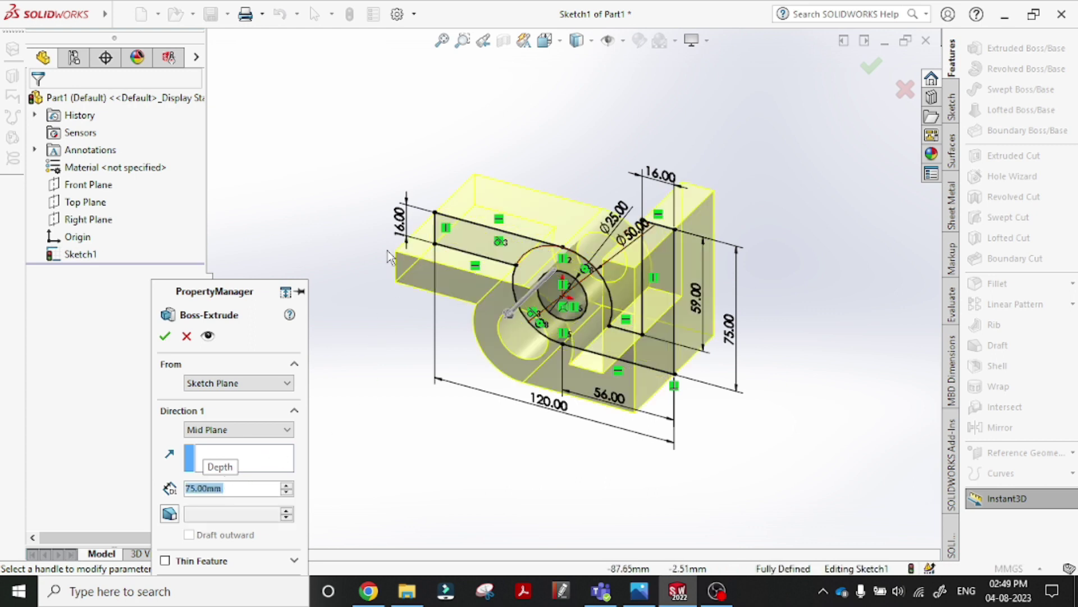
click(167, 336)
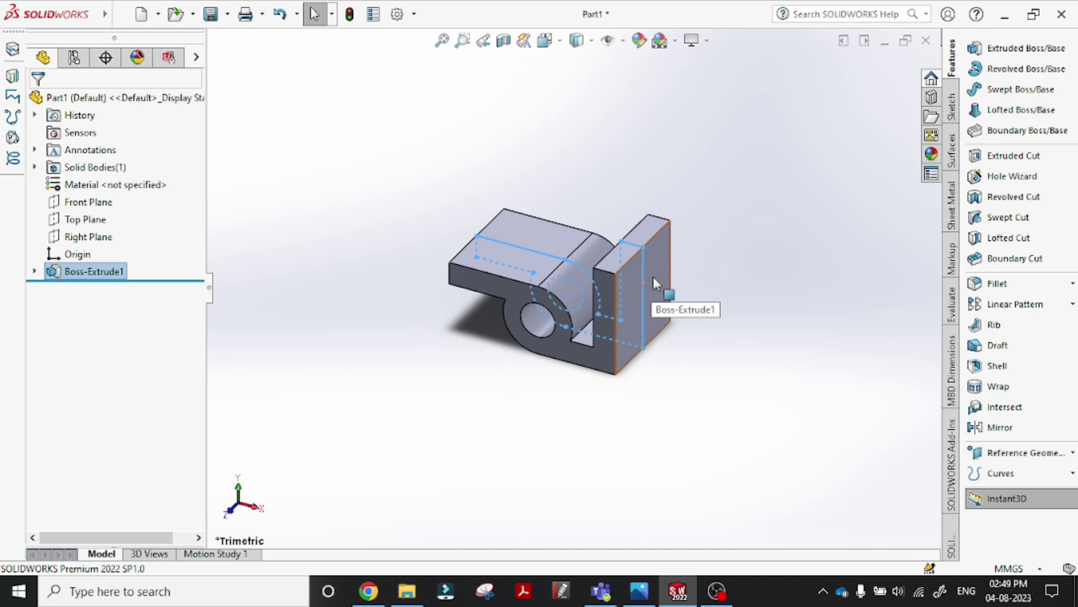
- Chamfer the upright's front and back top edges 13 mm at 45°
scroll(652, 276, down, 3)
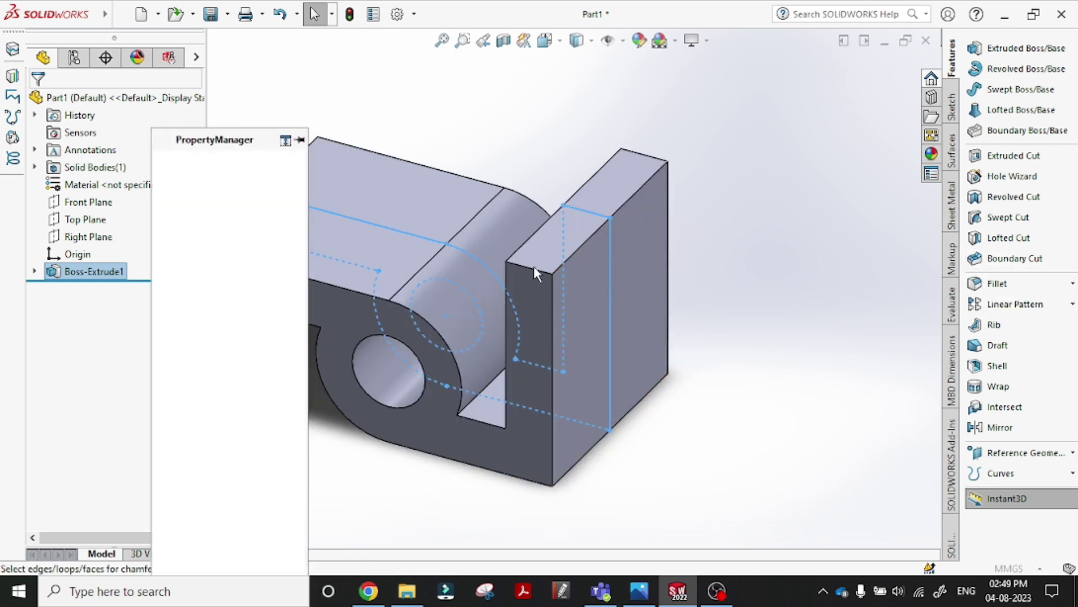
text(13.00mm)
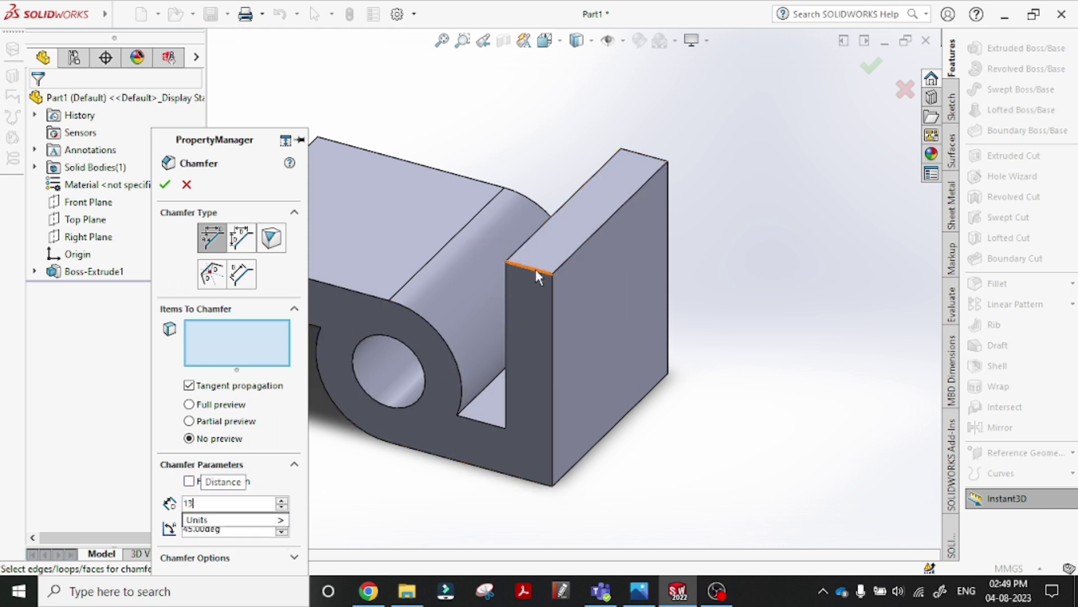
click(535, 271)
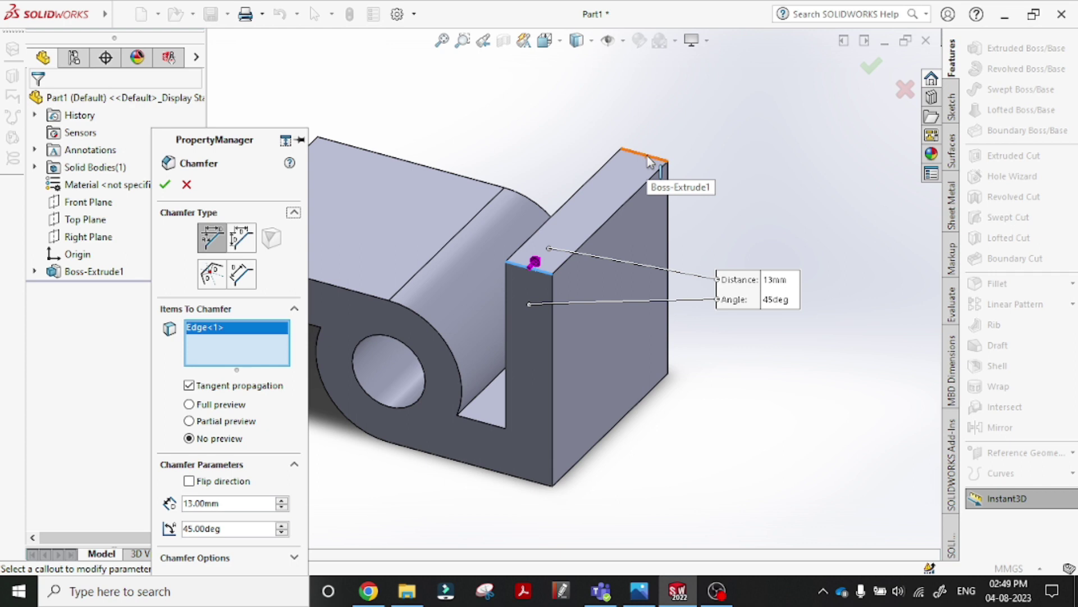
click(644, 156)
click(165, 186)
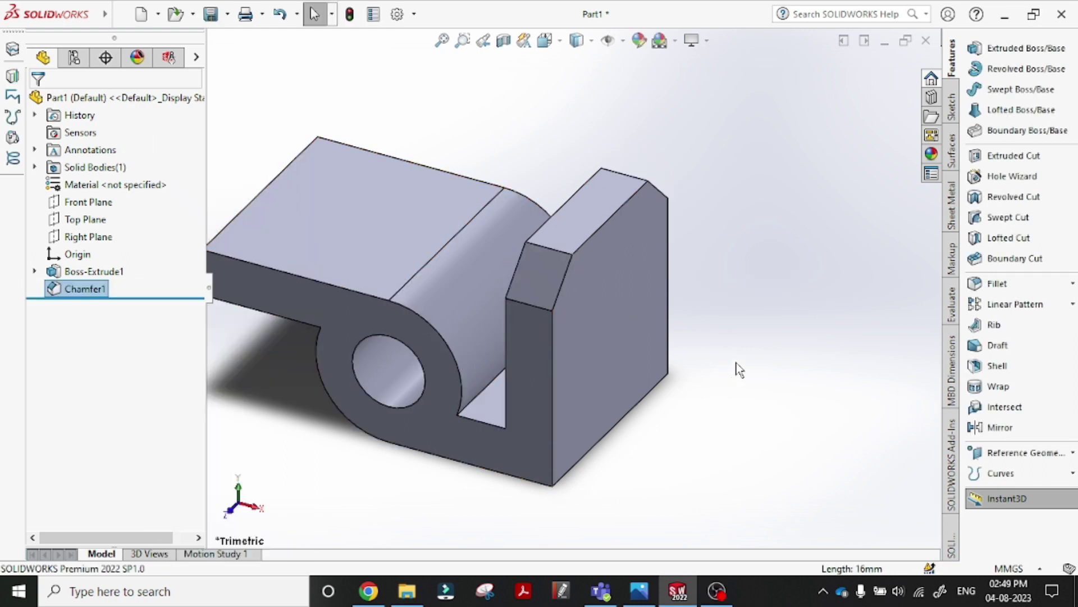
key(alt+Tab)
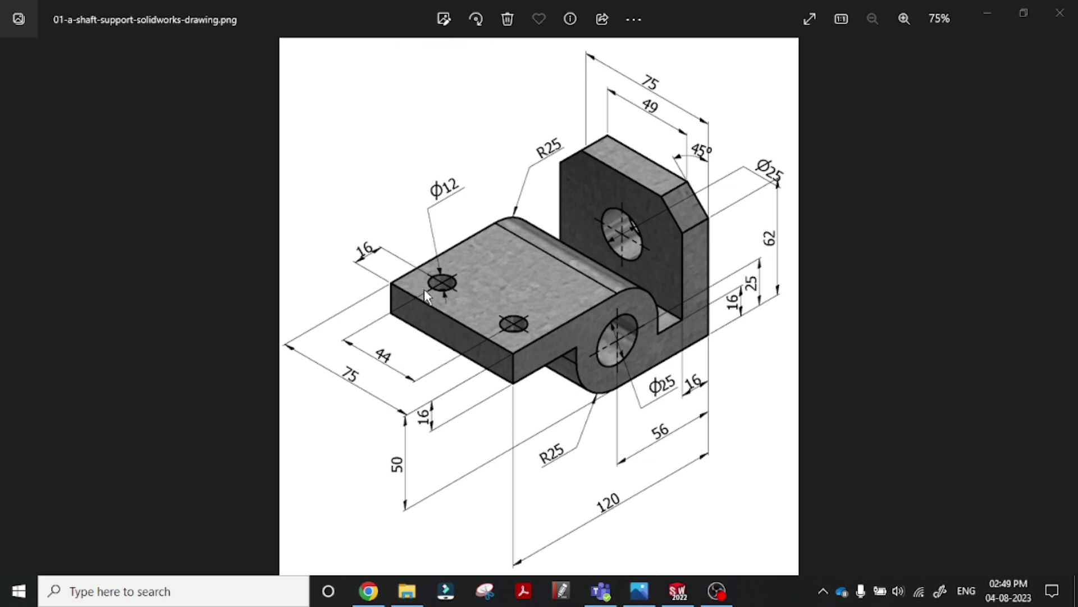
- Sketch on the base plate's top face, viewed head-on, with a small circle near its corner
key(alt+Tab)
click(352, 205)
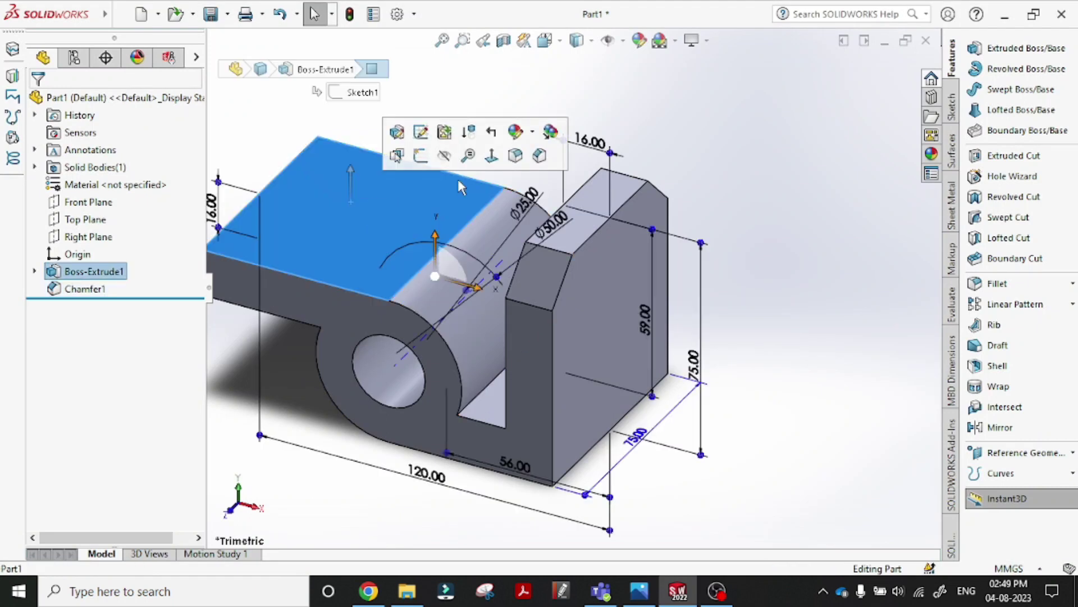
click(496, 154)
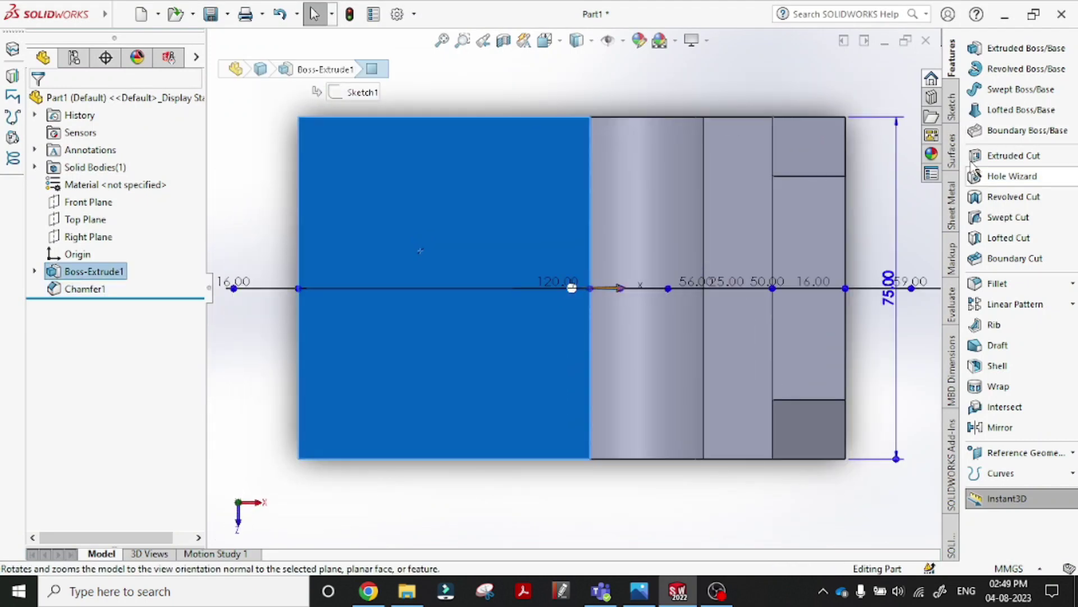
click(953, 106)
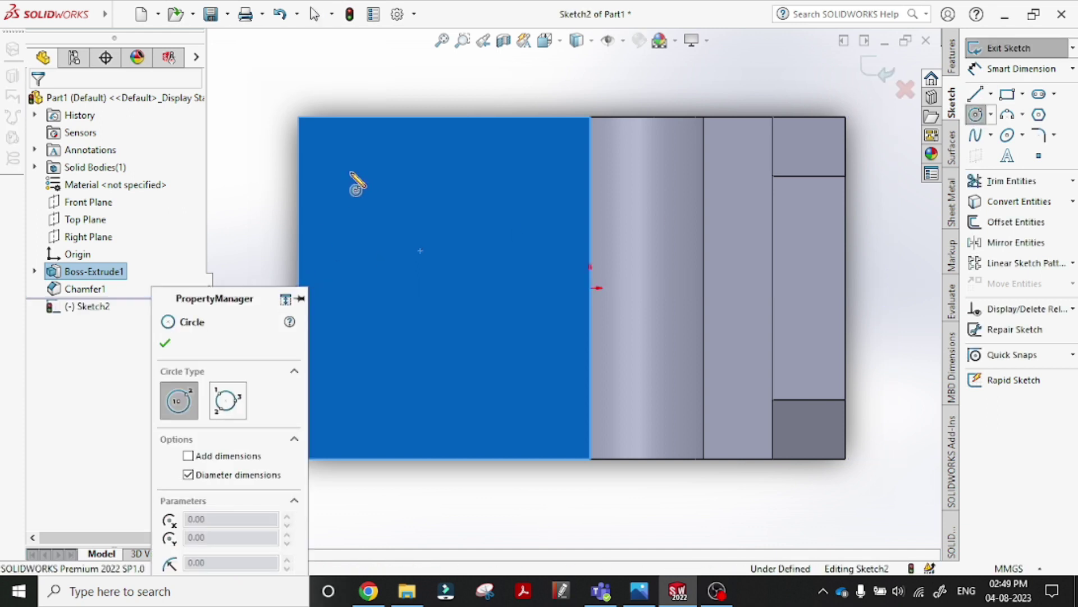
drag(350, 172, 351, 191)
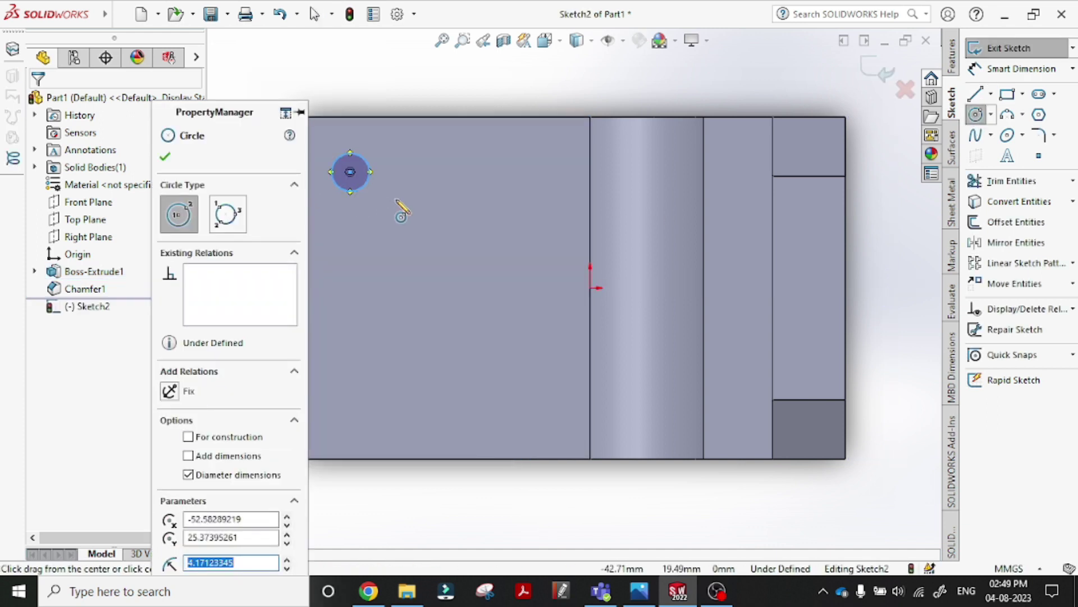
key(alt+Tab)
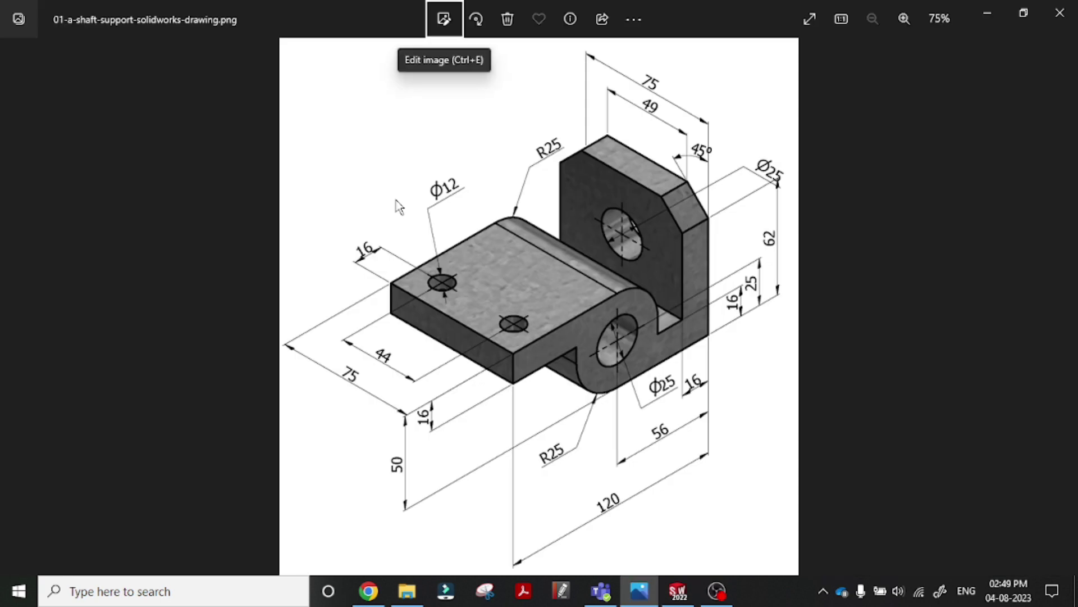
key(alt+Tab)
key(Escape)
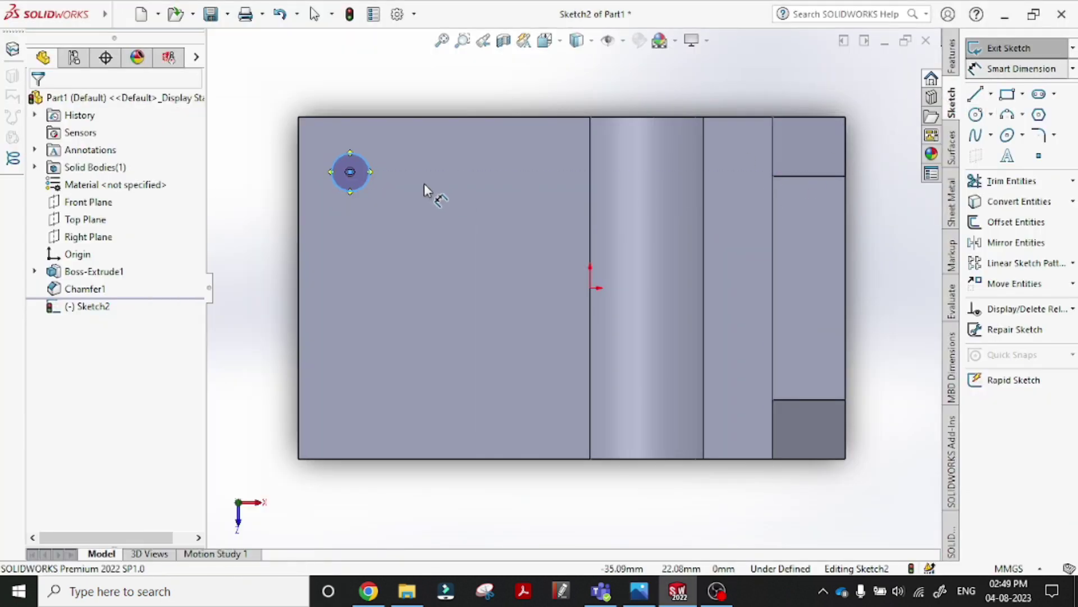
- Dimension the hole circle's diameter and place its centre 16 mm from the plate's left edge
key(d)
click(369, 172)
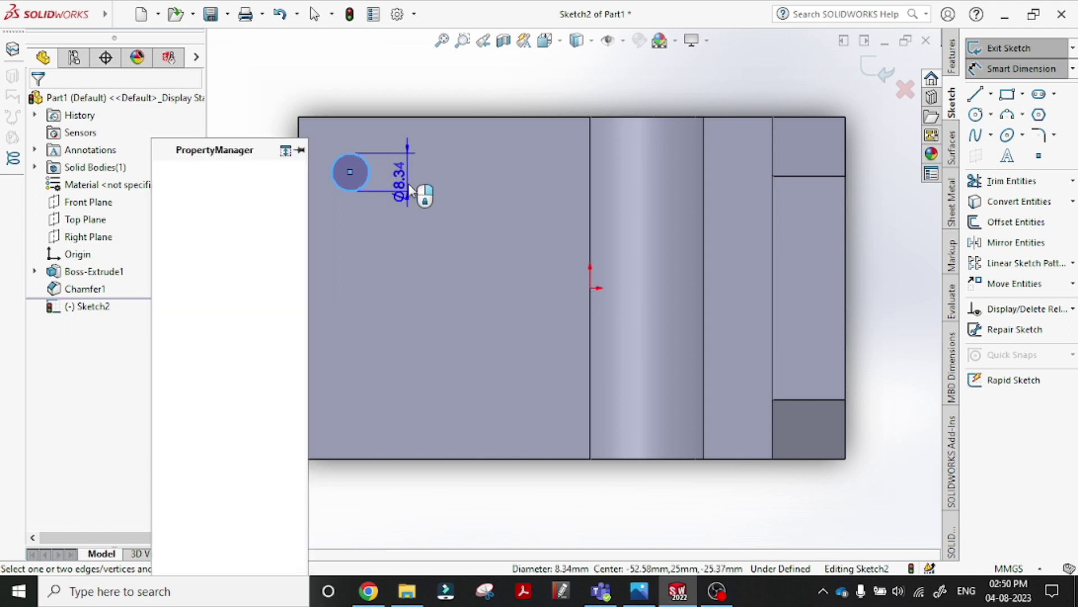
click(409, 183)
text(13)
key(Return)
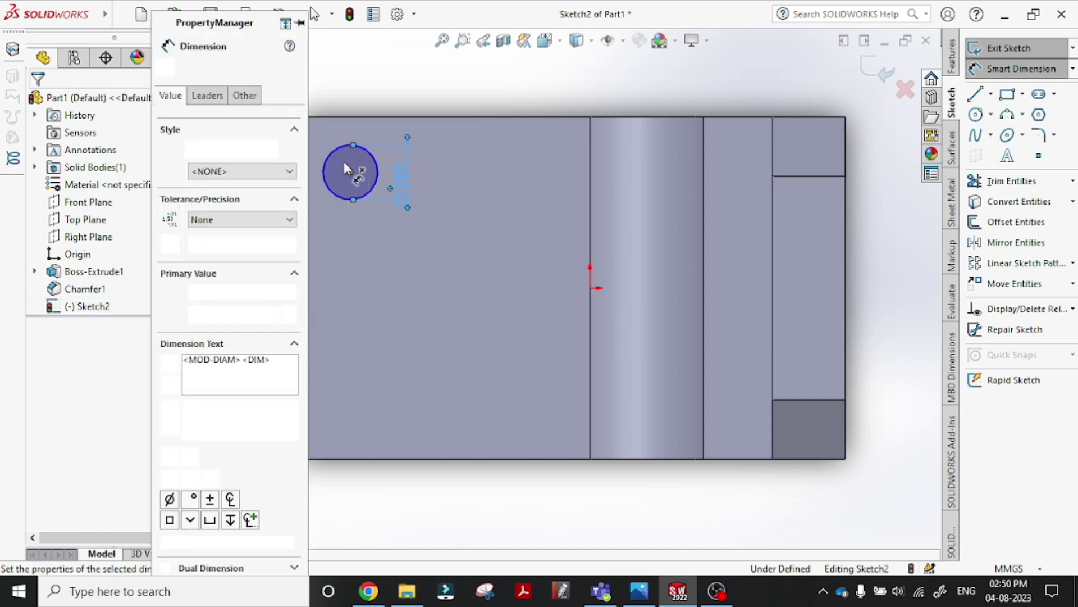
click(303, 132)
click(299, 138)
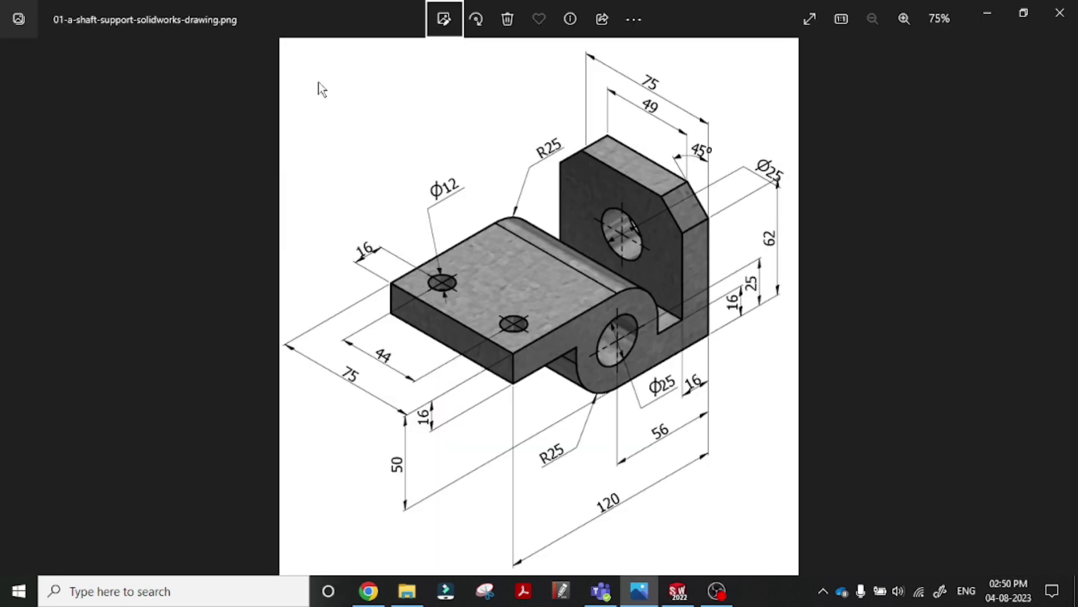
click(319, 82)
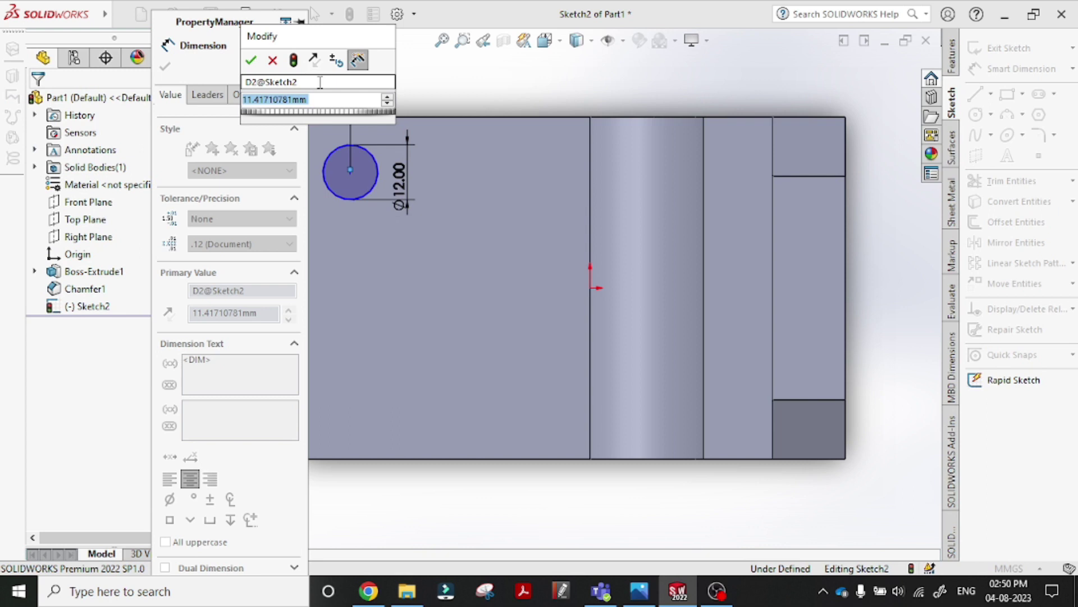
text(16)
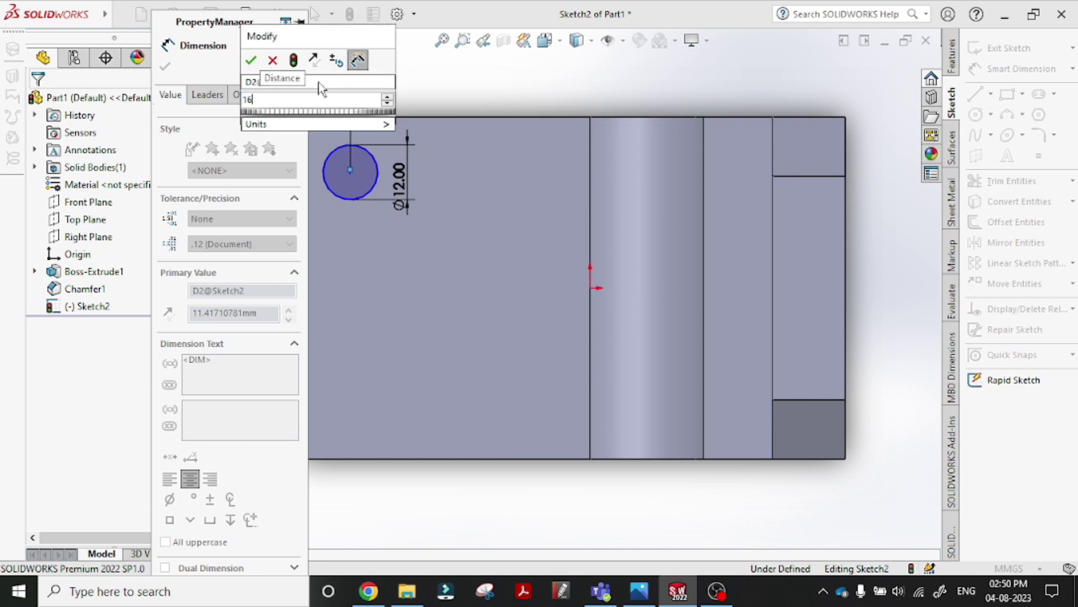
key(Return)
- Set the circle centre (75-44)/2 = 15.50 mm below the top edge and draw a horizontal line
key(alt+Tab)
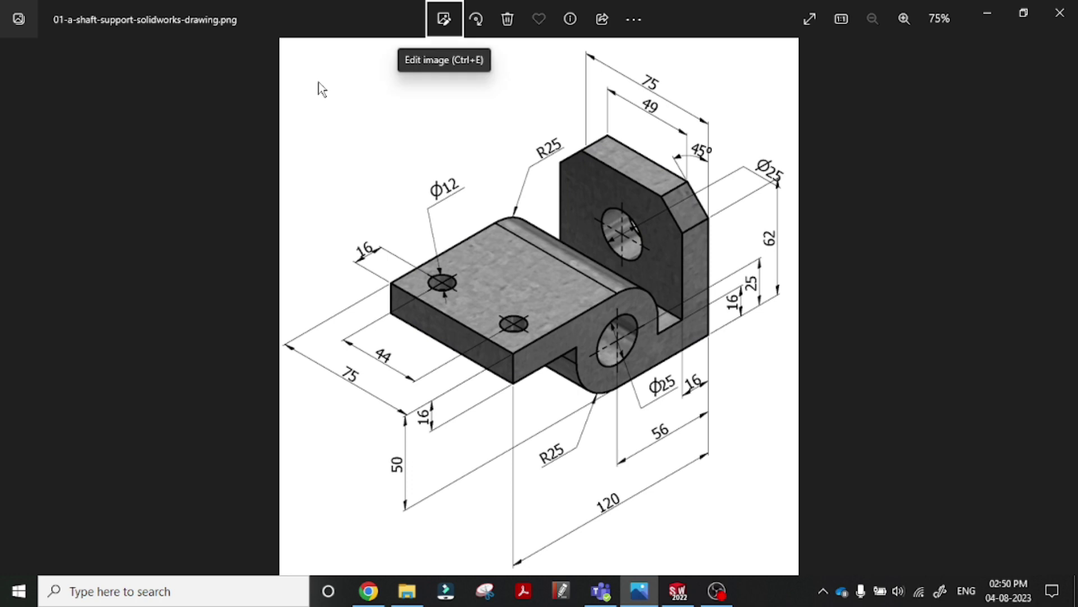
key(alt+Tab)
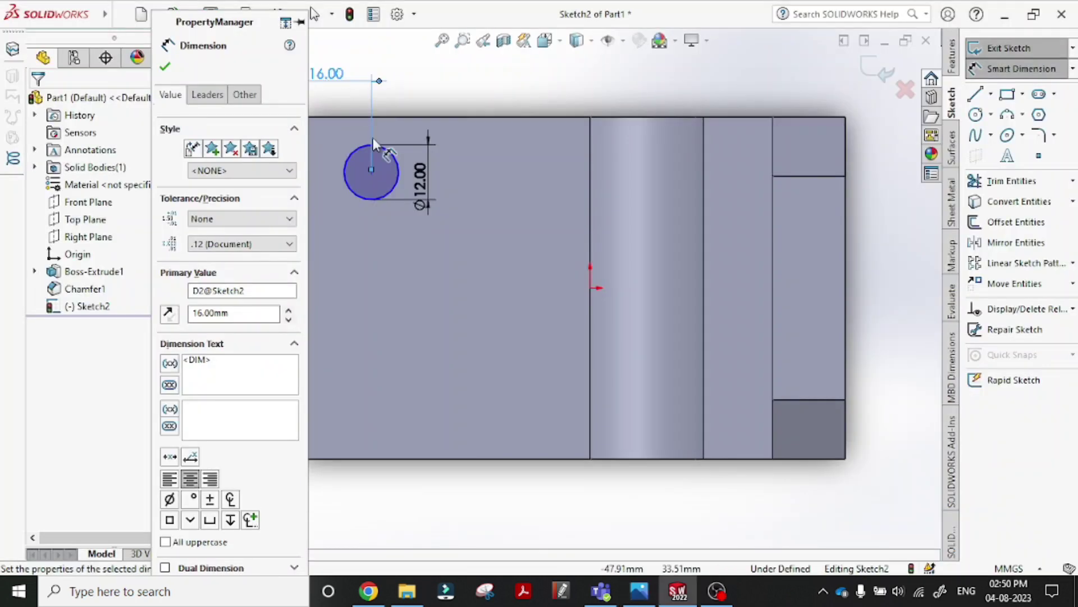
scroll(398, 187, down, 2)
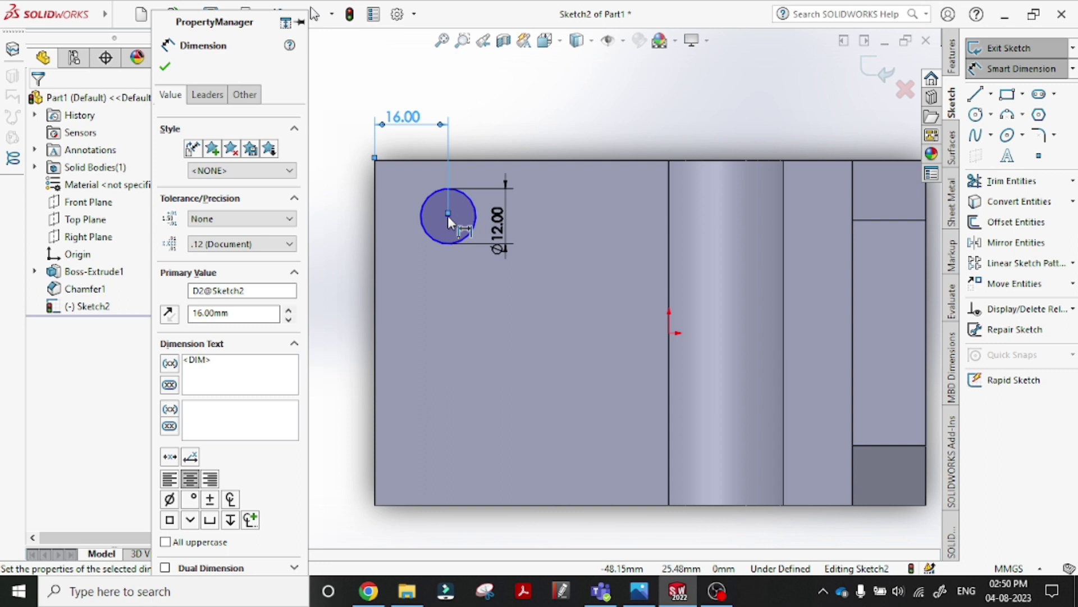
click(447, 215)
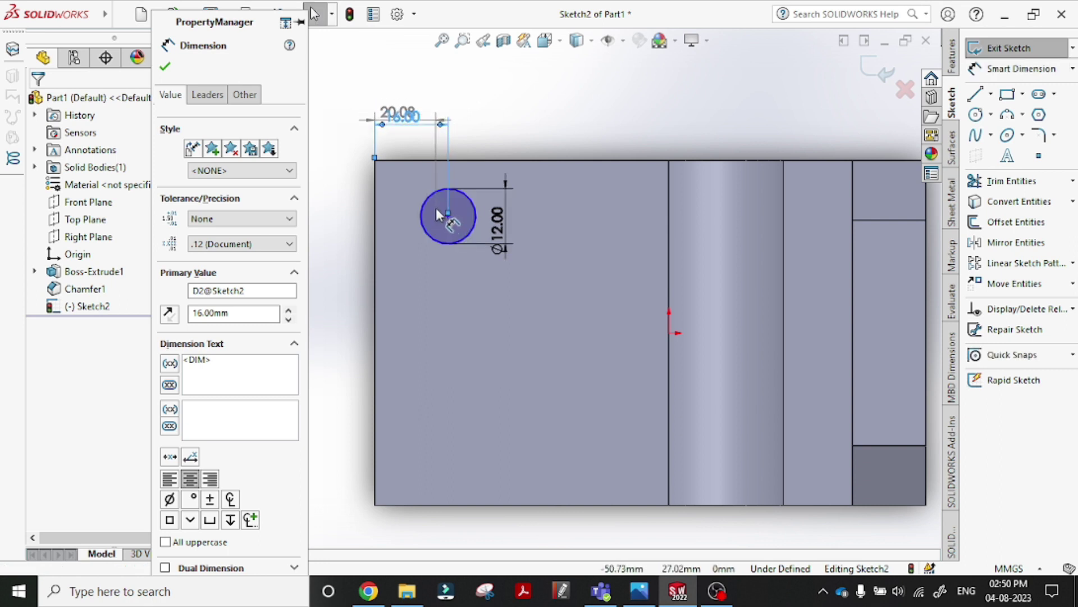
key(Escape)
click(1013, 71)
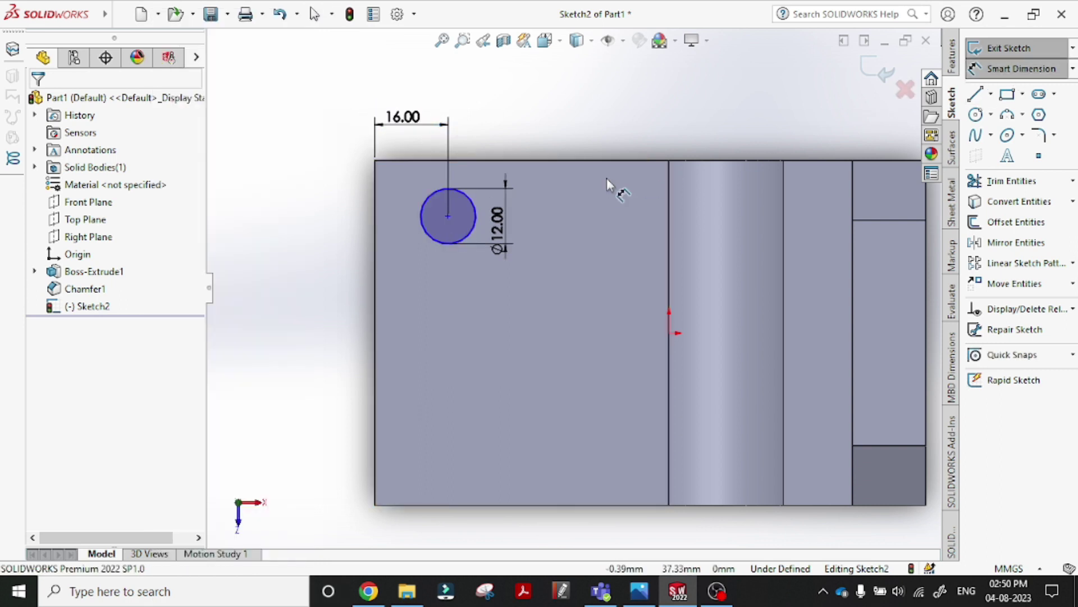
click(498, 161)
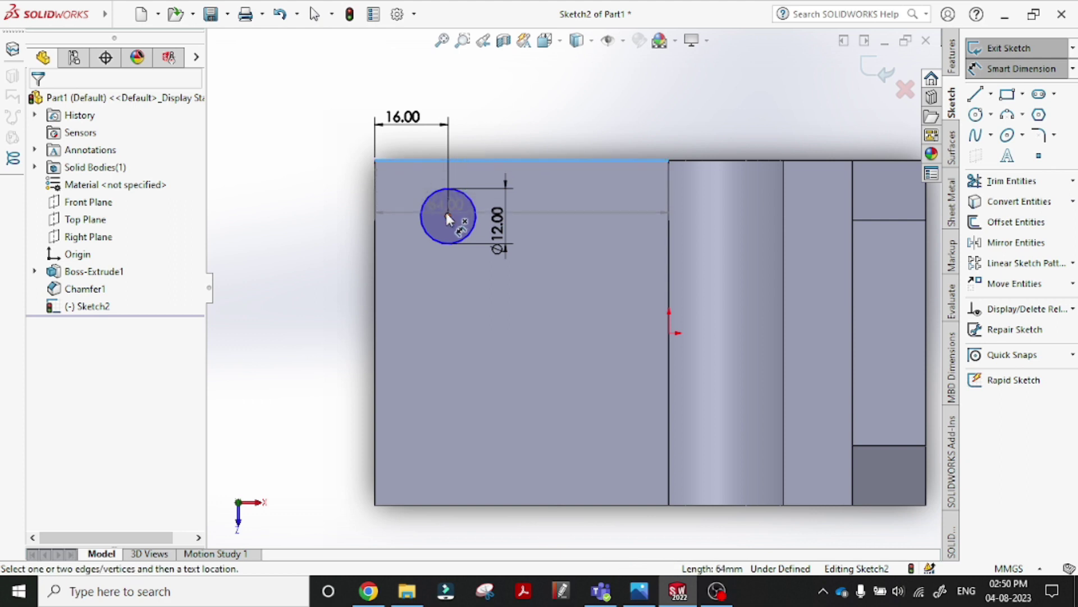
click(447, 217)
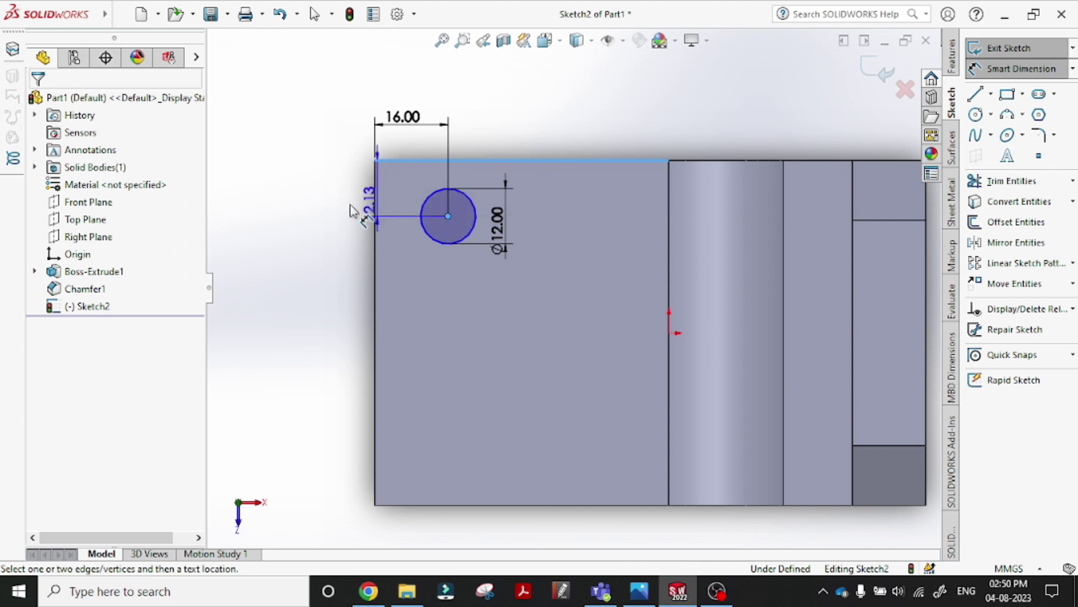
click(326, 205)
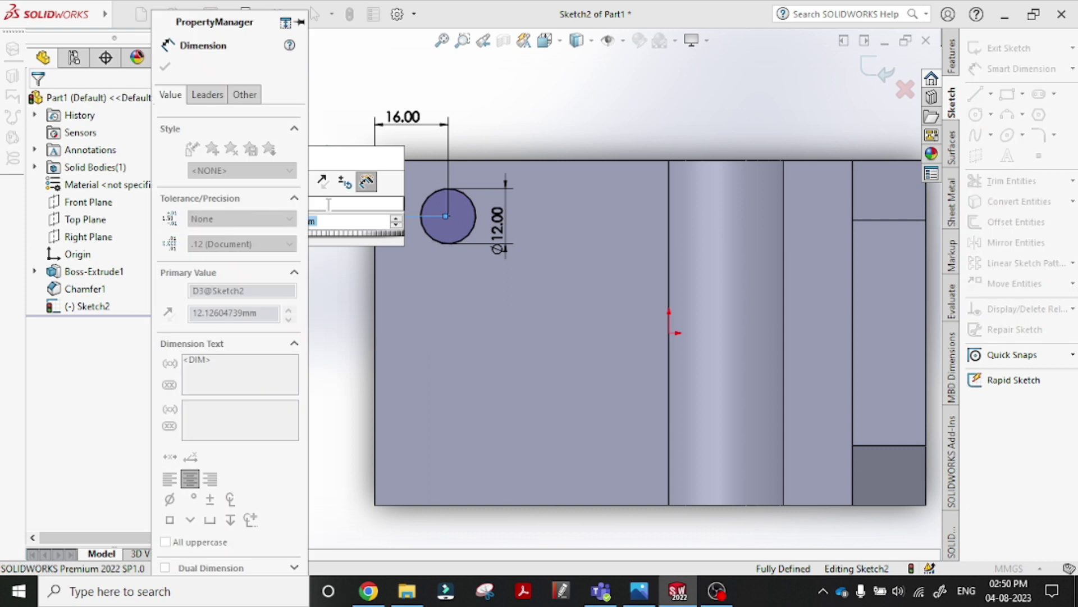
text(75-)
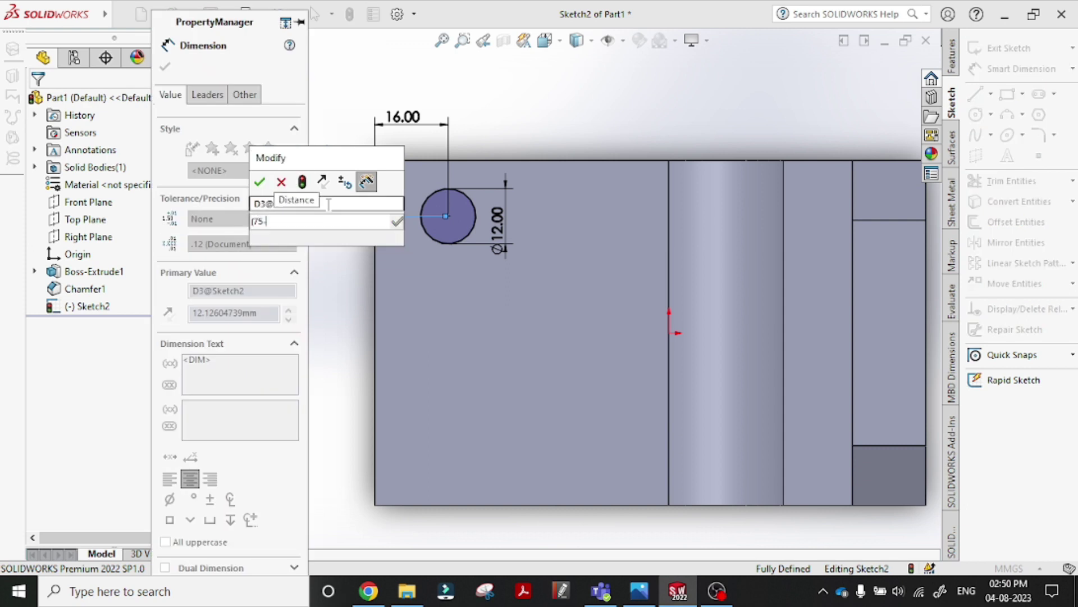
text(44)/2)
key(Return)
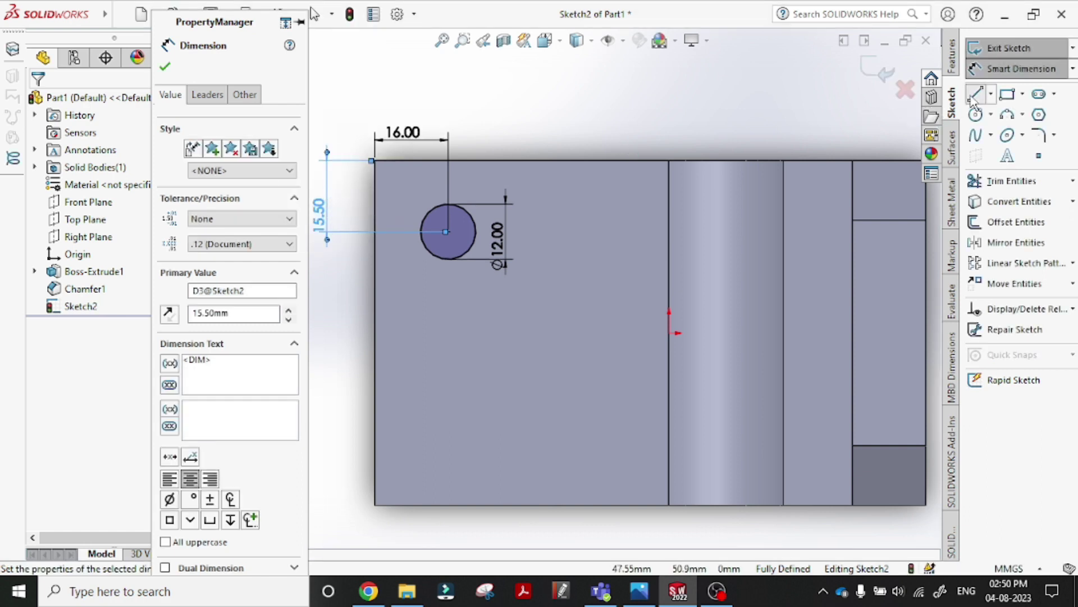
click(976, 94)
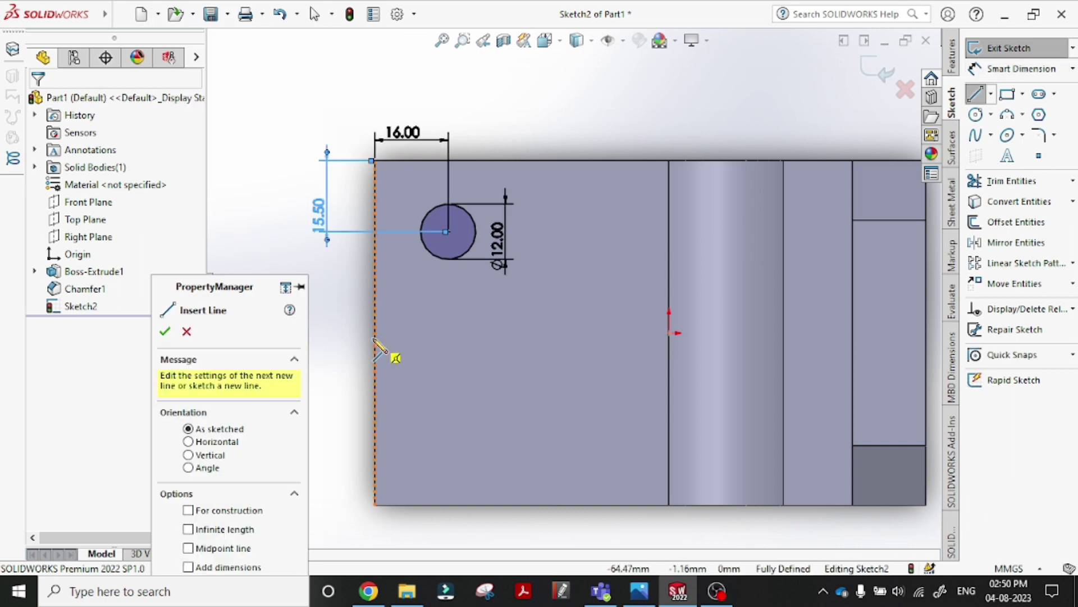
drag(375, 333, 526, 333)
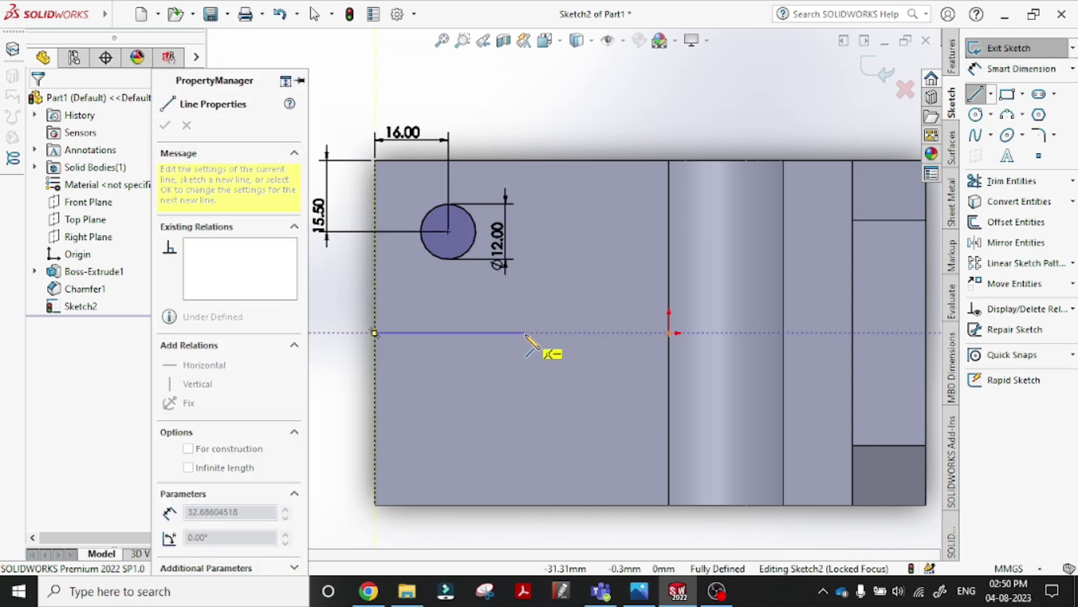
- Mirror the Ø12 hole circle about the horizontal line, then delete that helper line
click(1011, 242)
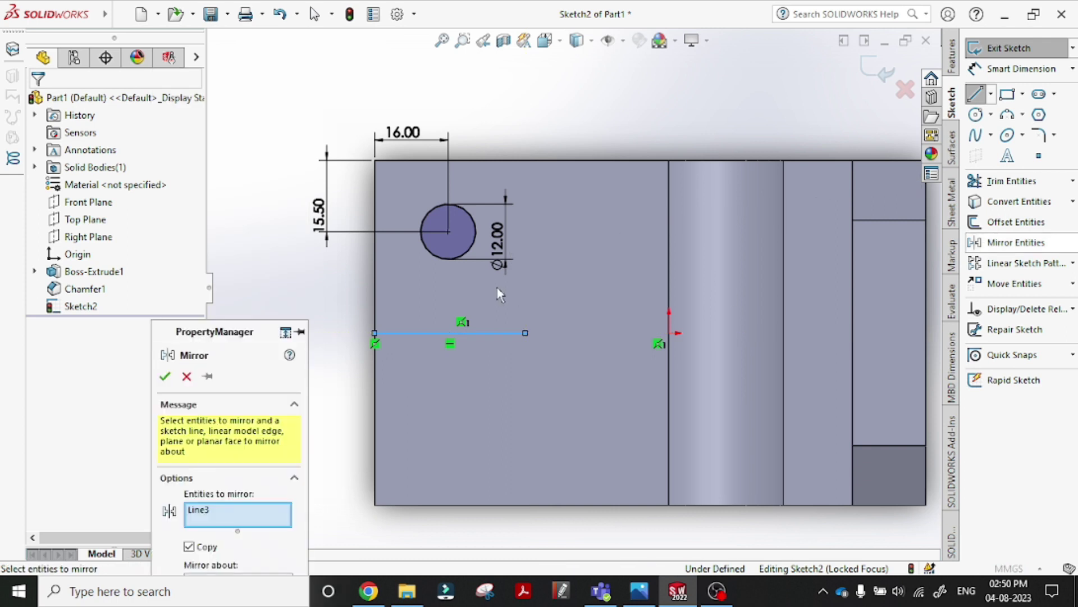
right_click(222, 511)
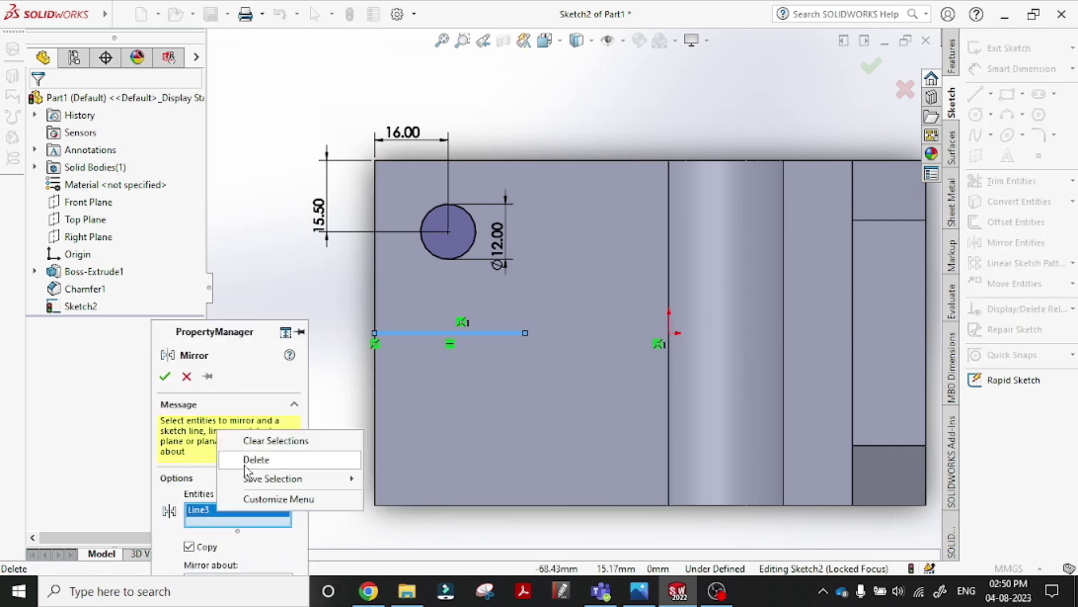
click(284, 442)
drag(260, 330, 240, 139)
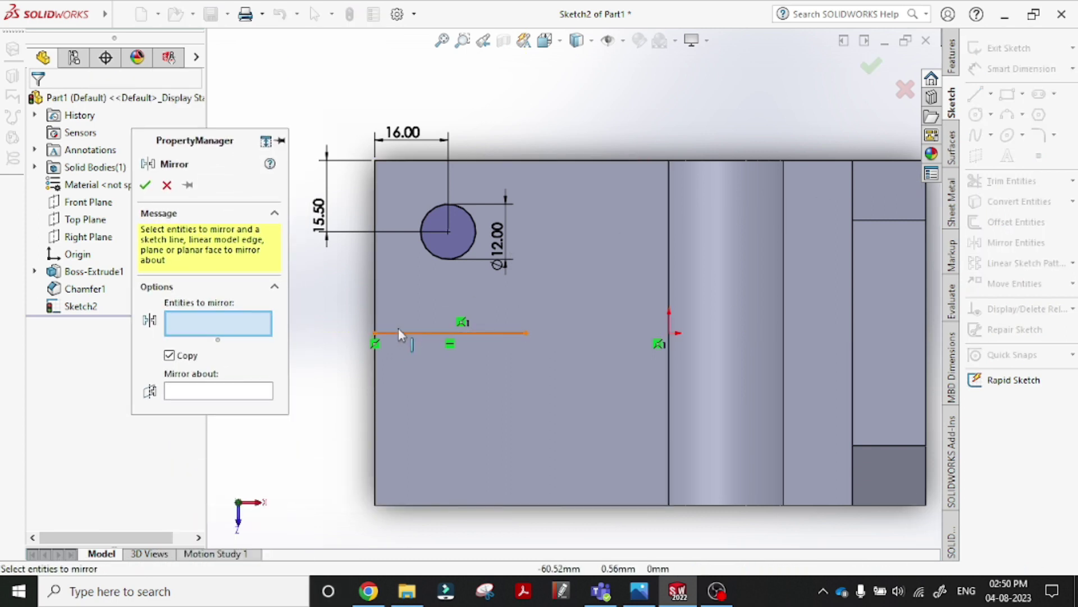
click(429, 249)
click(201, 391)
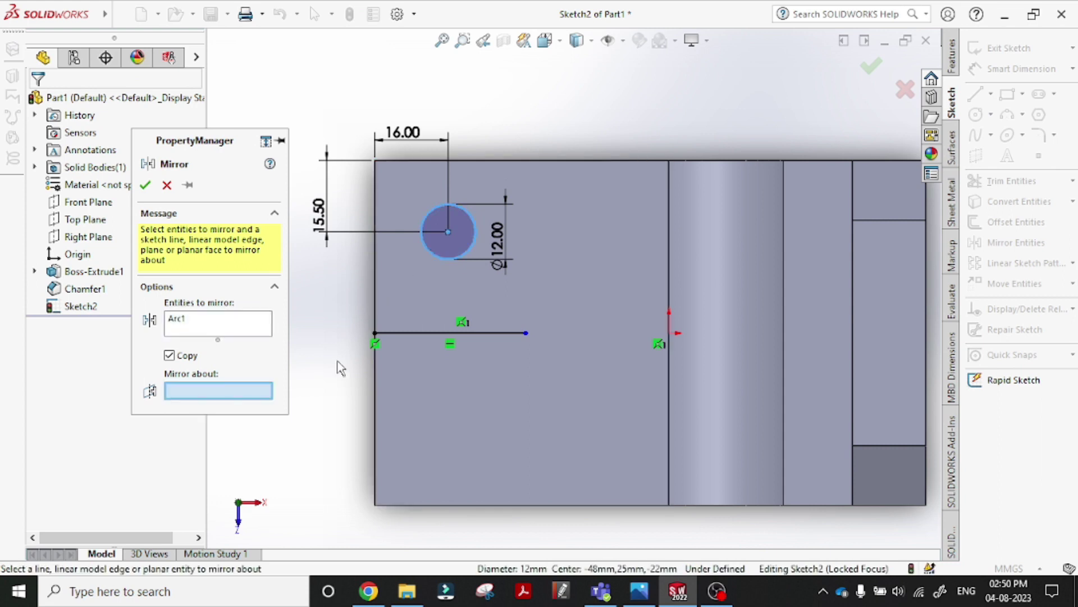
click(423, 333)
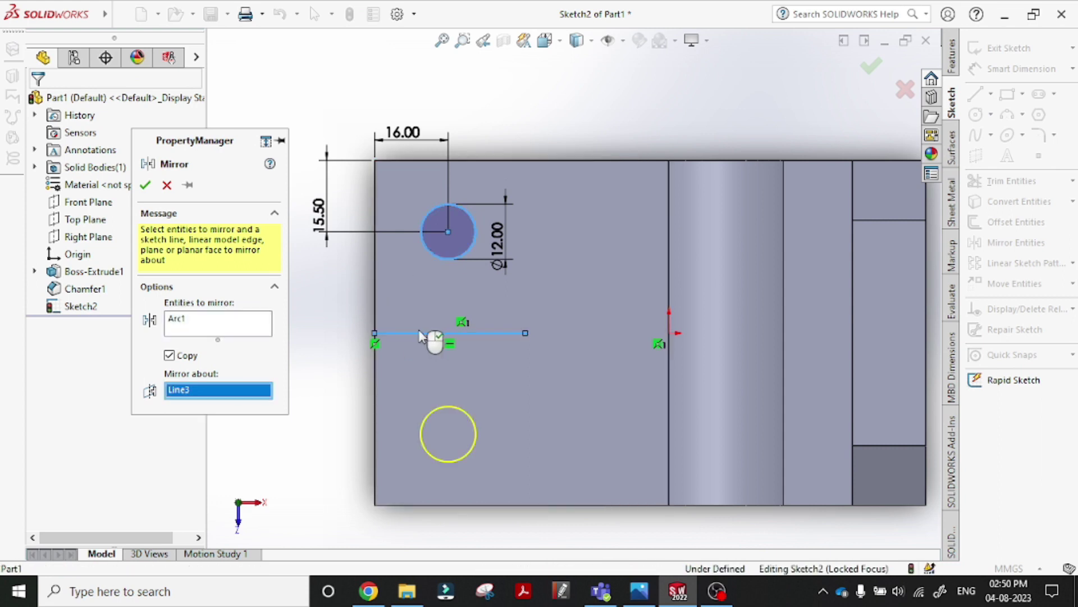
click(145, 185)
click(447, 335)
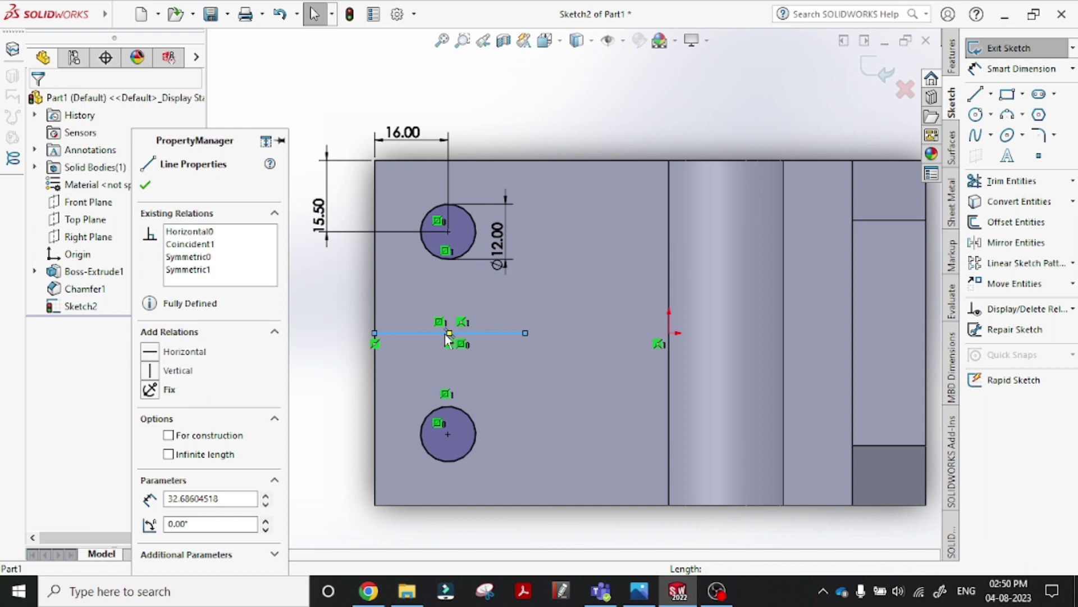
key(Delete)
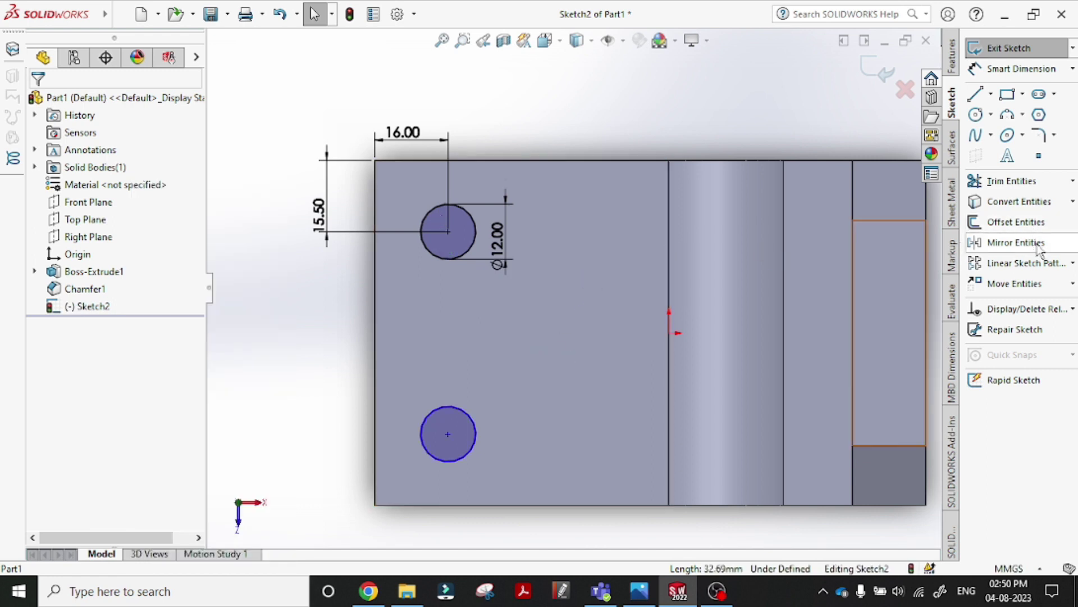
- Extrude-cut both hole circles Through All the base plate and orbit to inspect them
click(953, 52)
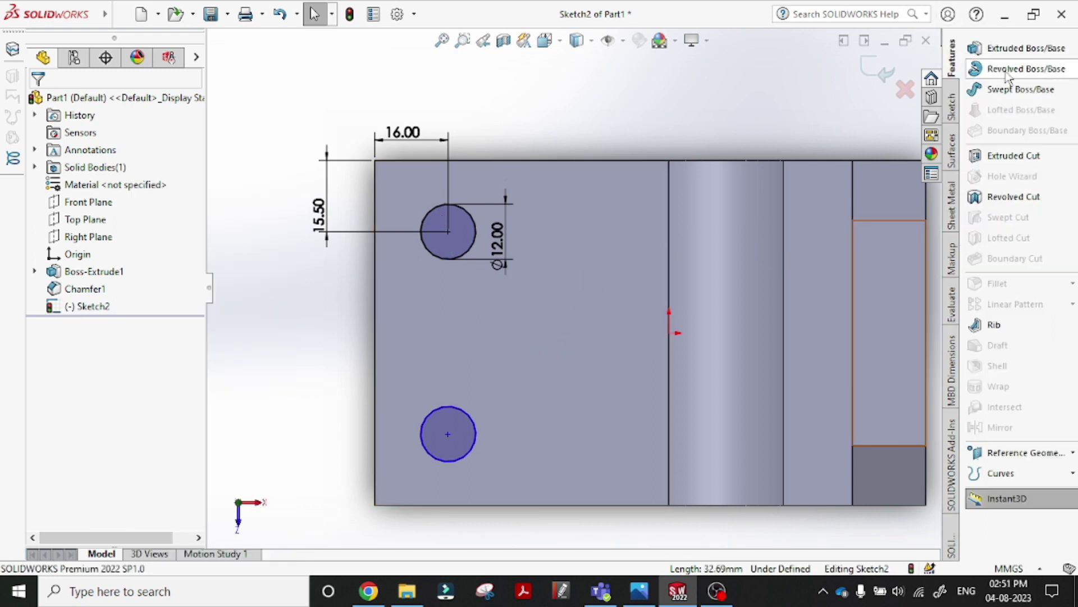
click(1016, 163)
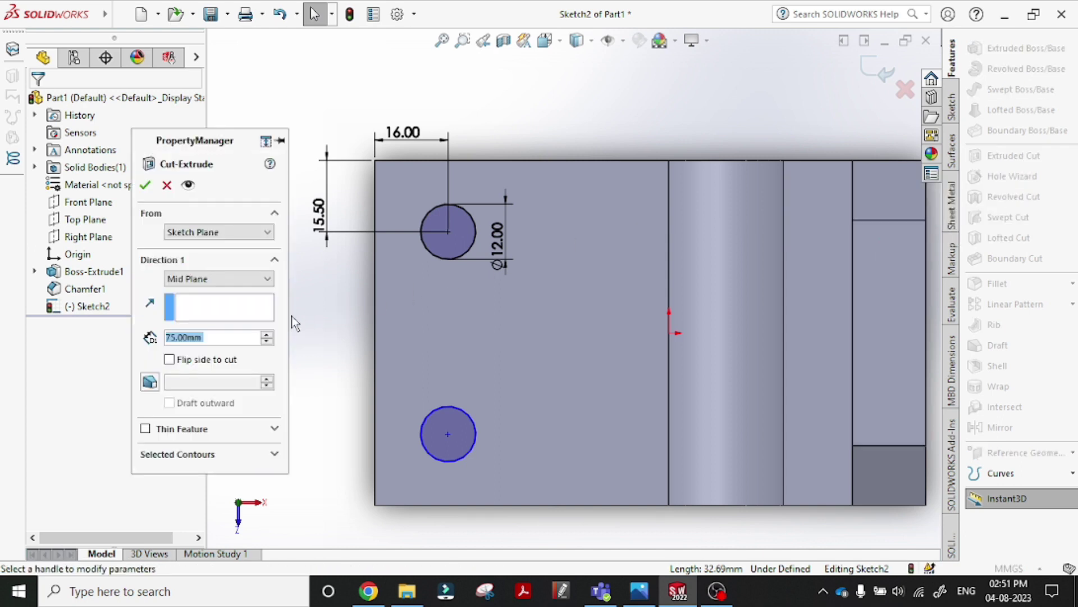
click(225, 279)
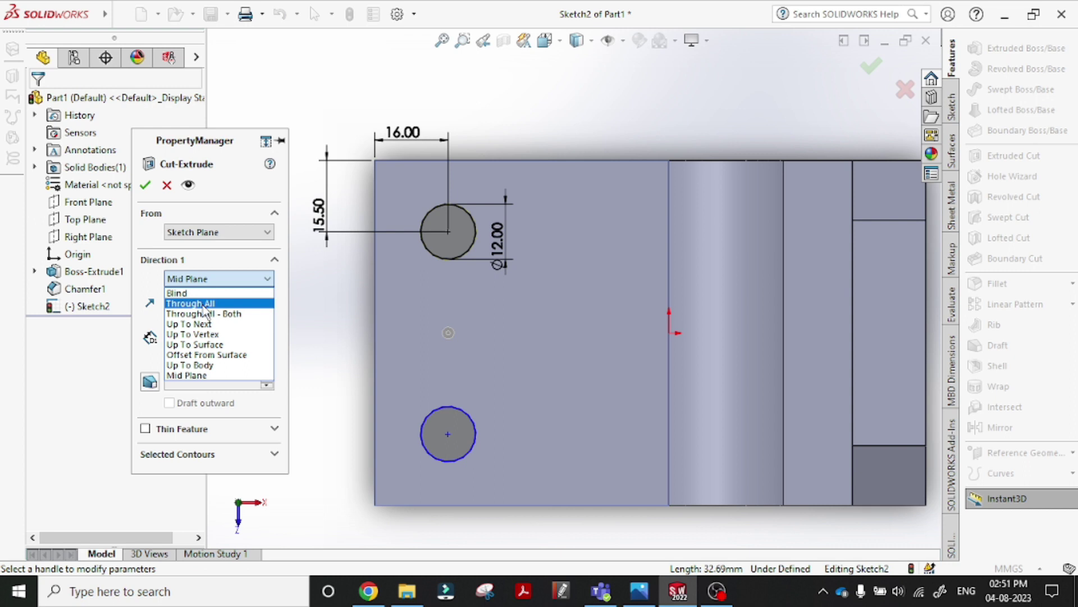
click(203, 304)
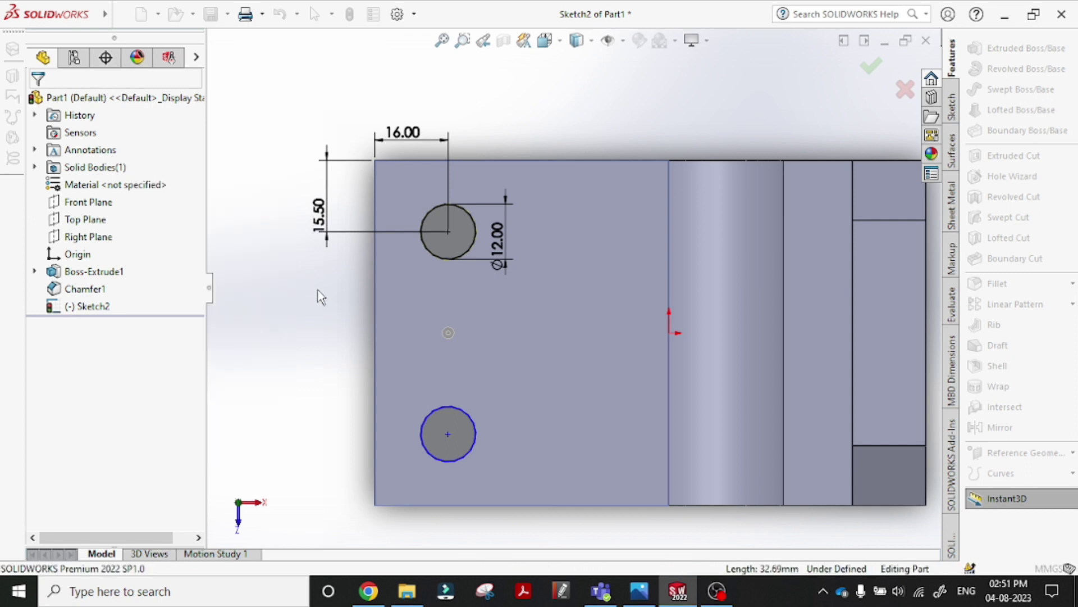
middle_drag(324, 305, 367, 248)
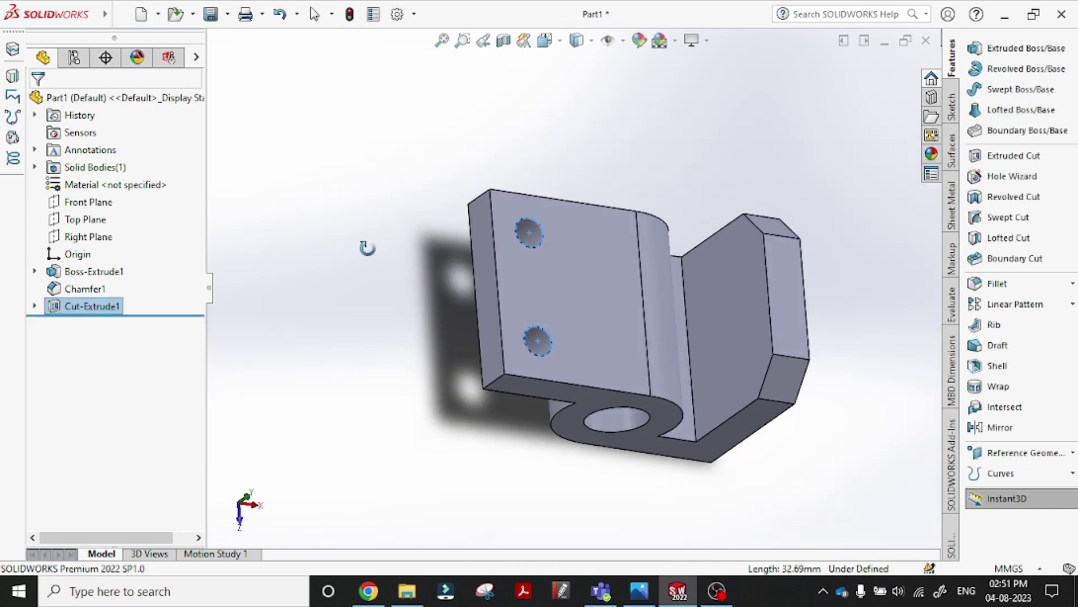
key(alt+Tab)
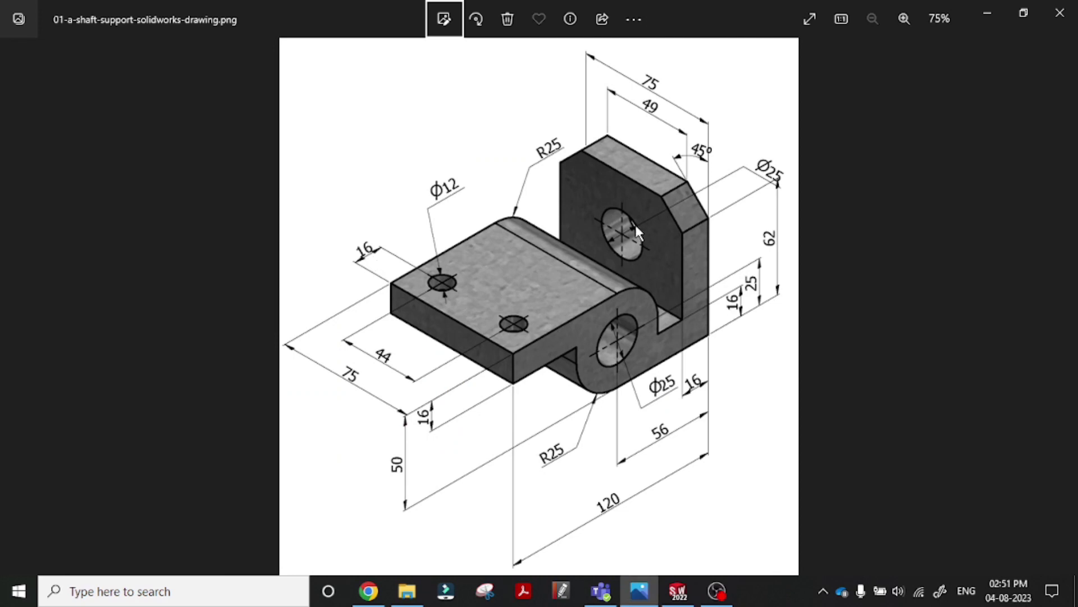
- Orbit to the upright's outer face, select it and set the view Normal To it
key(alt+Tab)
middle_drag(717, 294, 706, 318)
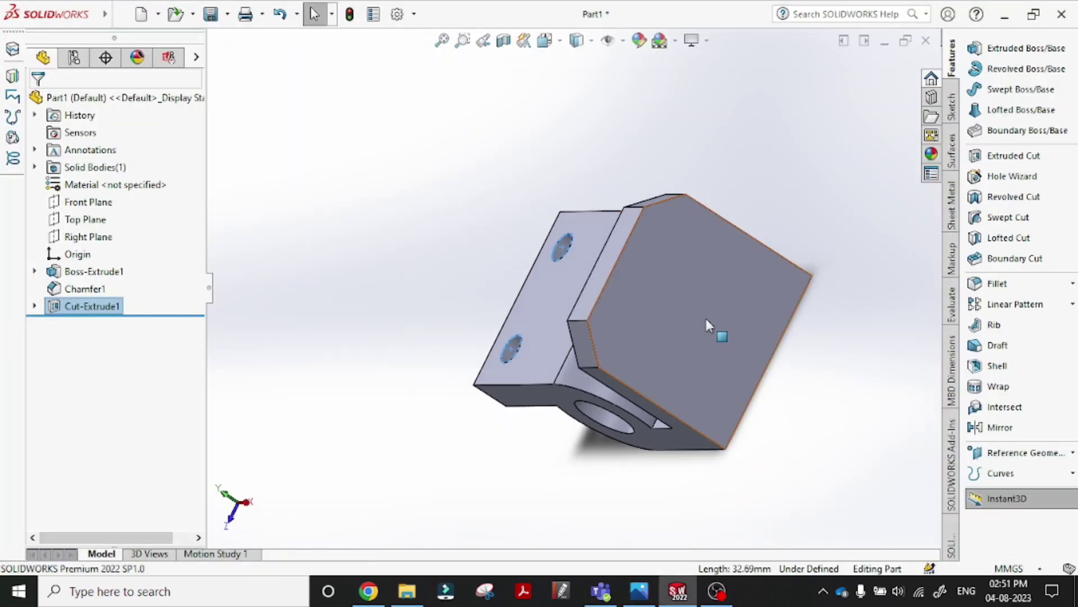
click(706, 318)
click(851, 275)
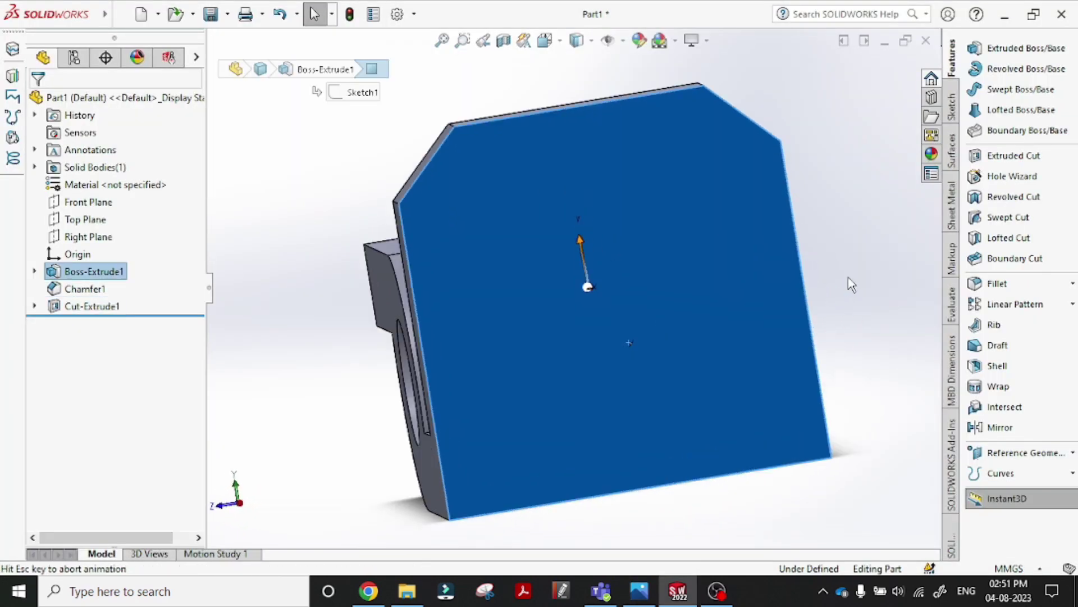
key(alt+Tab)
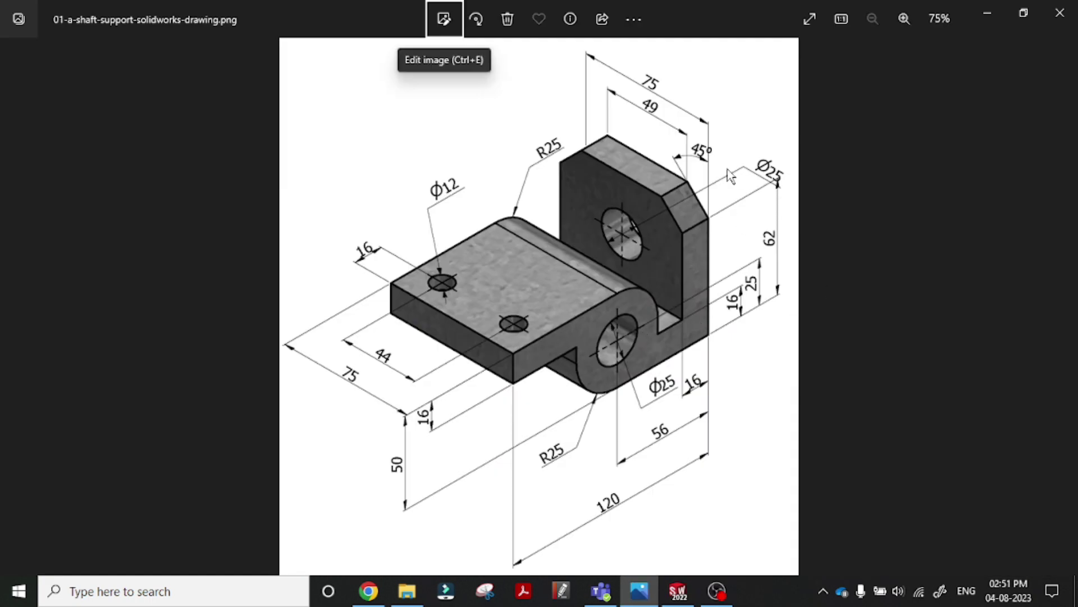
key(alt+Tab)
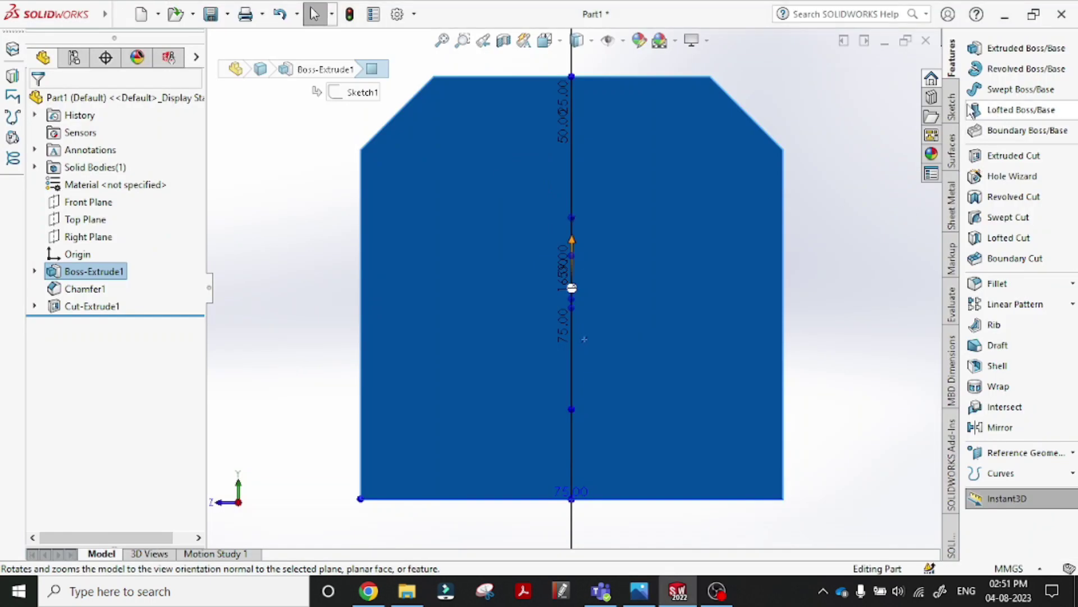
click(952, 107)
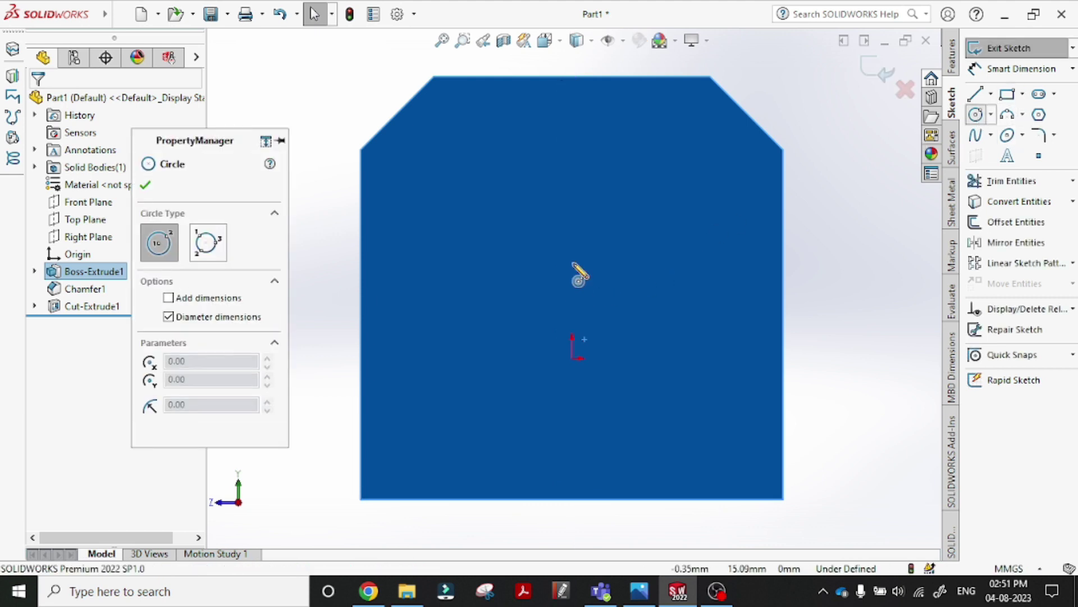
- Draw the bore circle on the upright's face and dimension its diameter to 25 mm
click(598, 229)
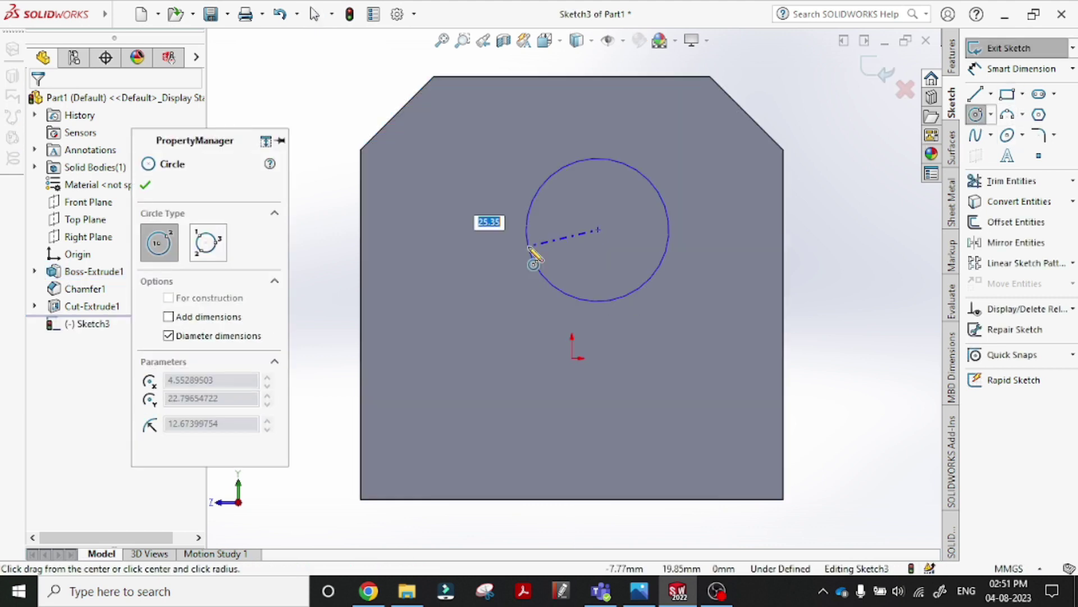
key(alt+Tab)
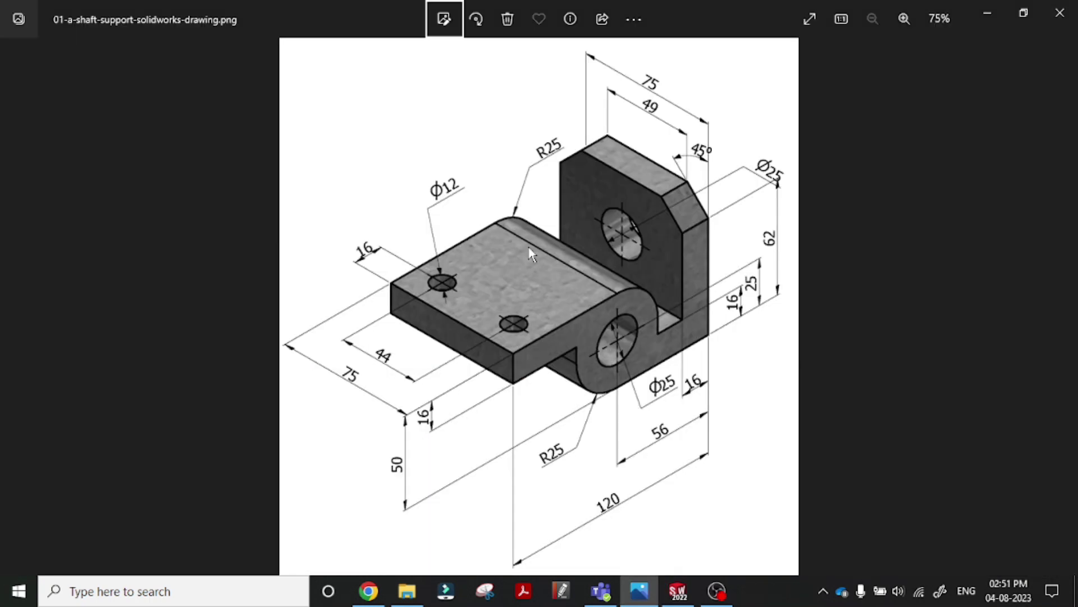
key(alt+Tab)
click(530, 247)
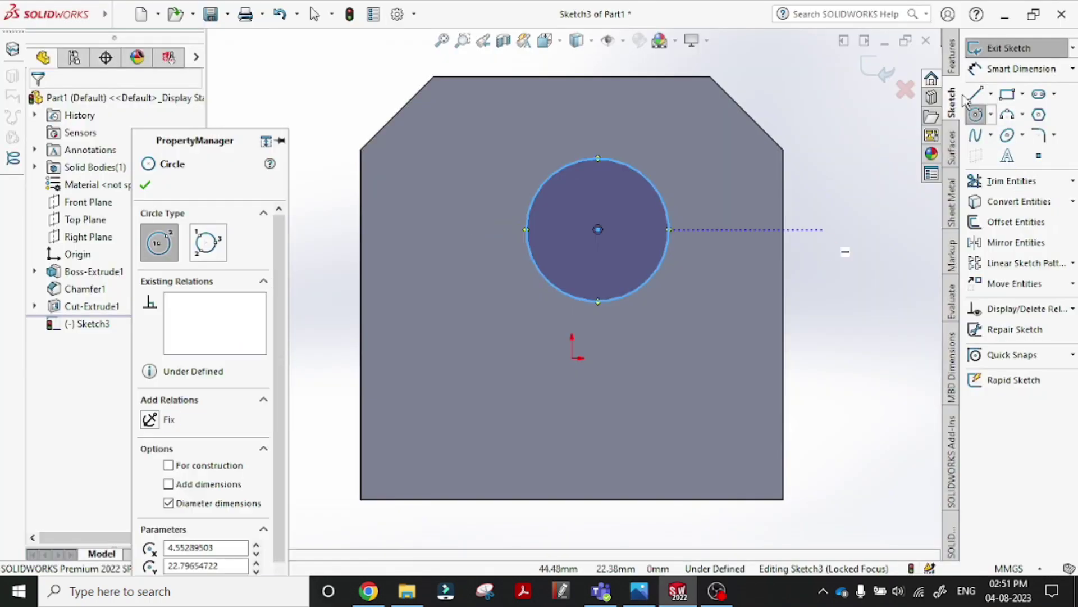
click(1011, 70)
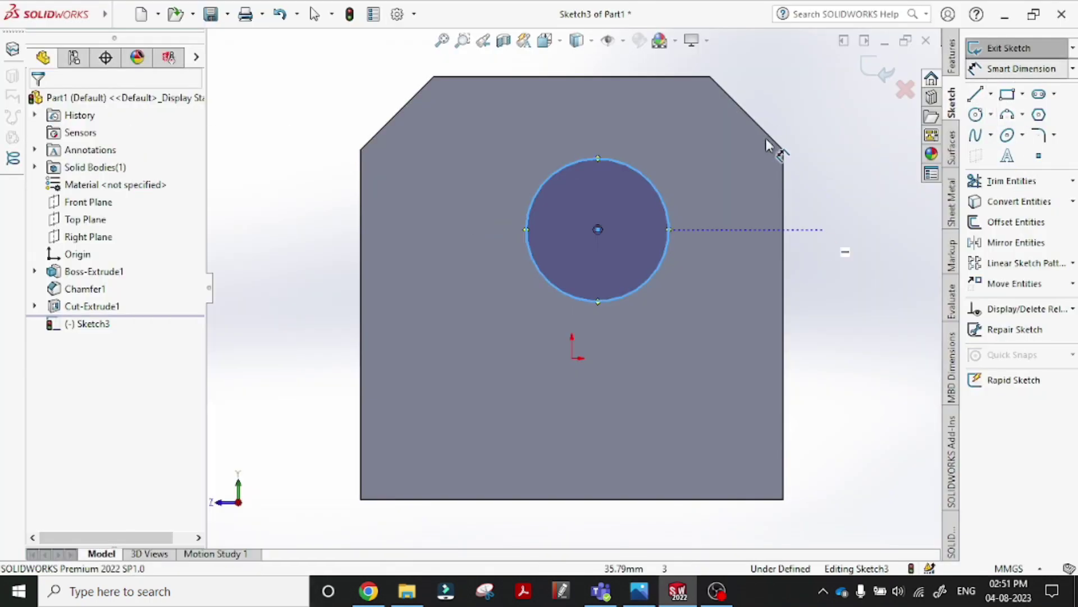
click(635, 286)
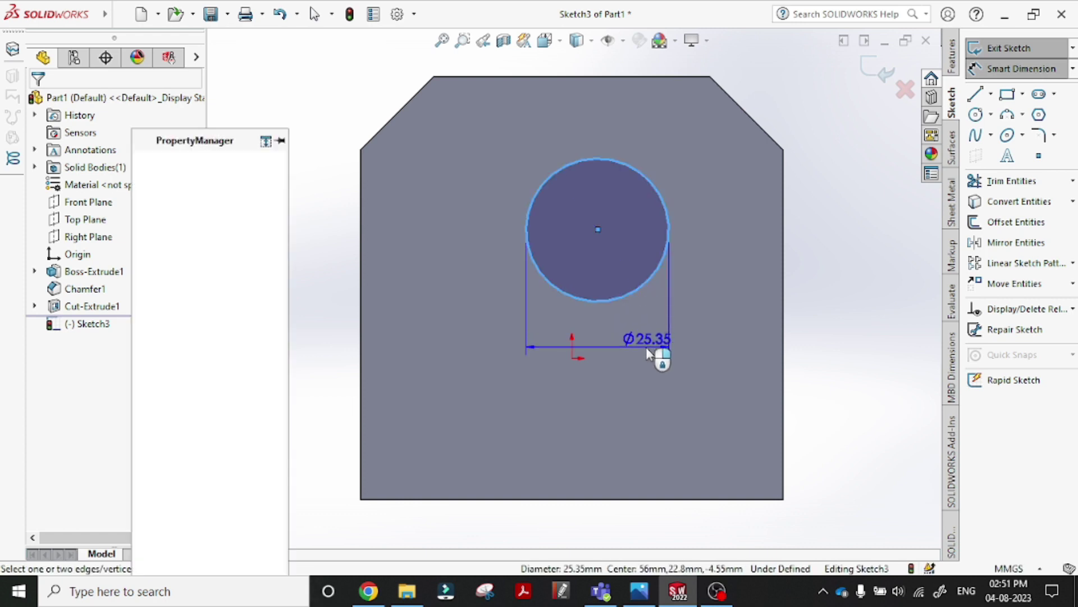
click(646, 344)
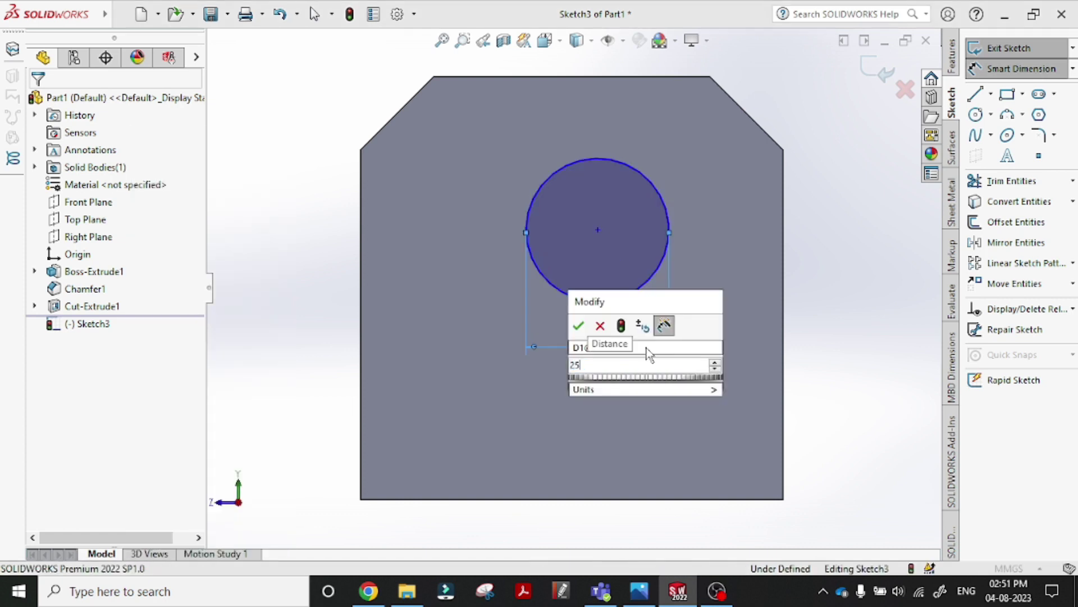
click(578, 323)
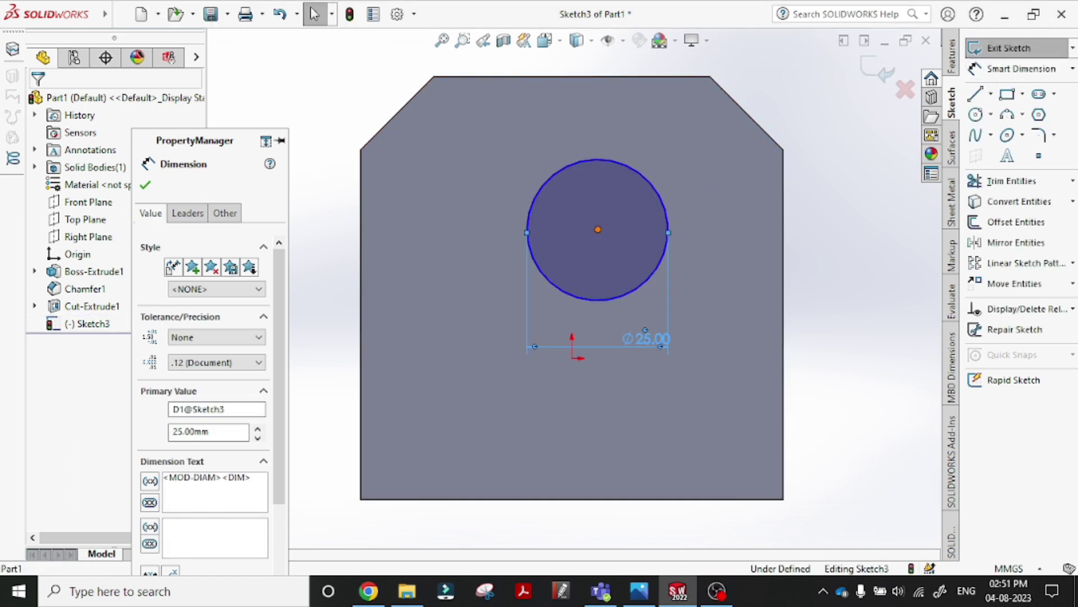
click(597, 229)
click(784, 230)
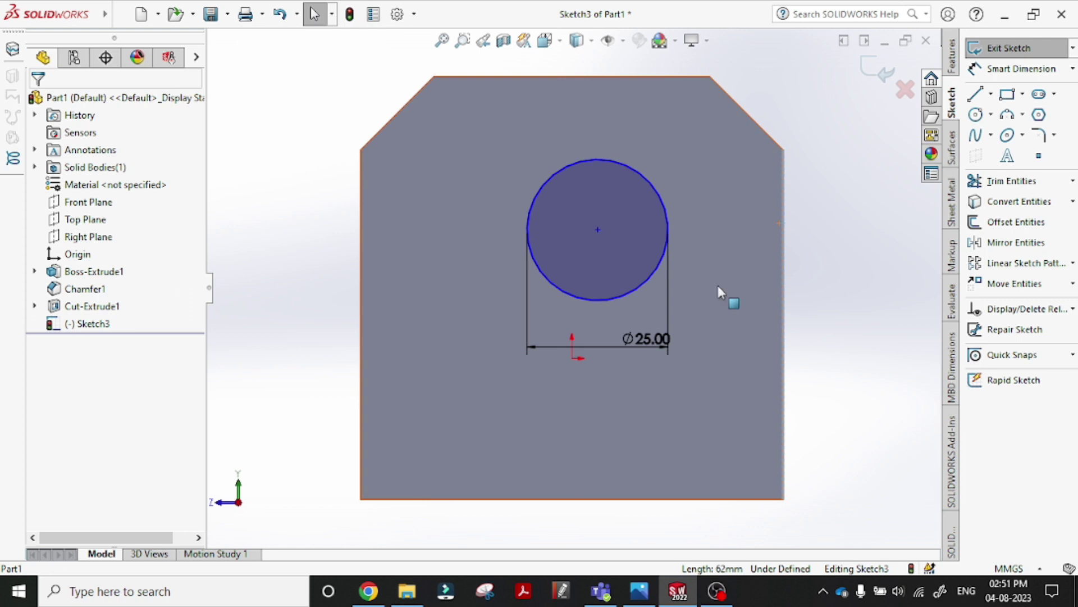
click(1005, 75)
- Dimension the Ø25 circle centre 37.50 mm (75/2) from both the right and top edges
click(598, 229)
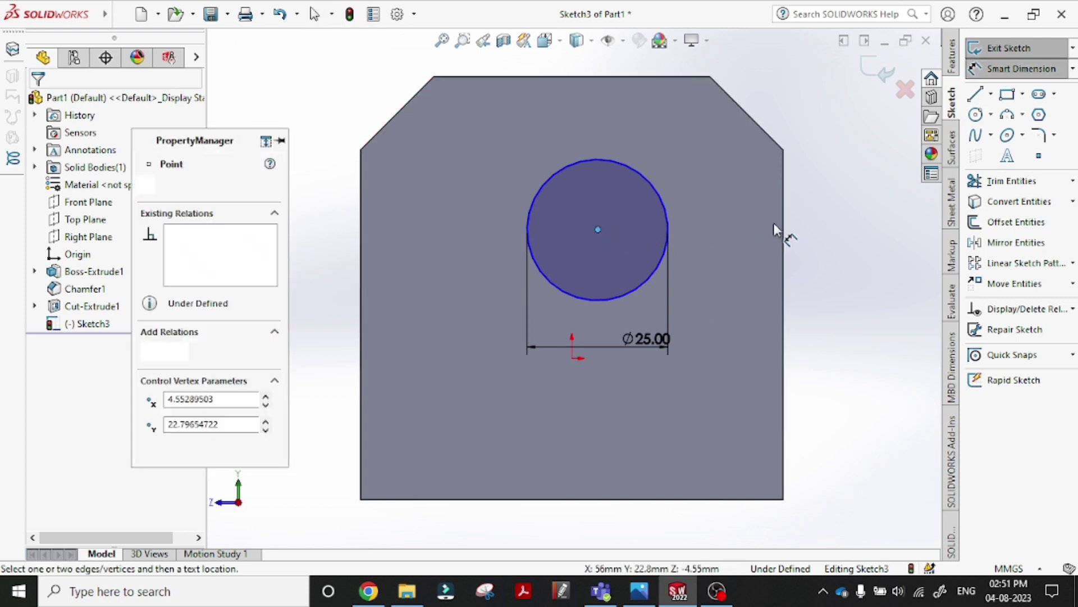
click(783, 241)
click(652, 419)
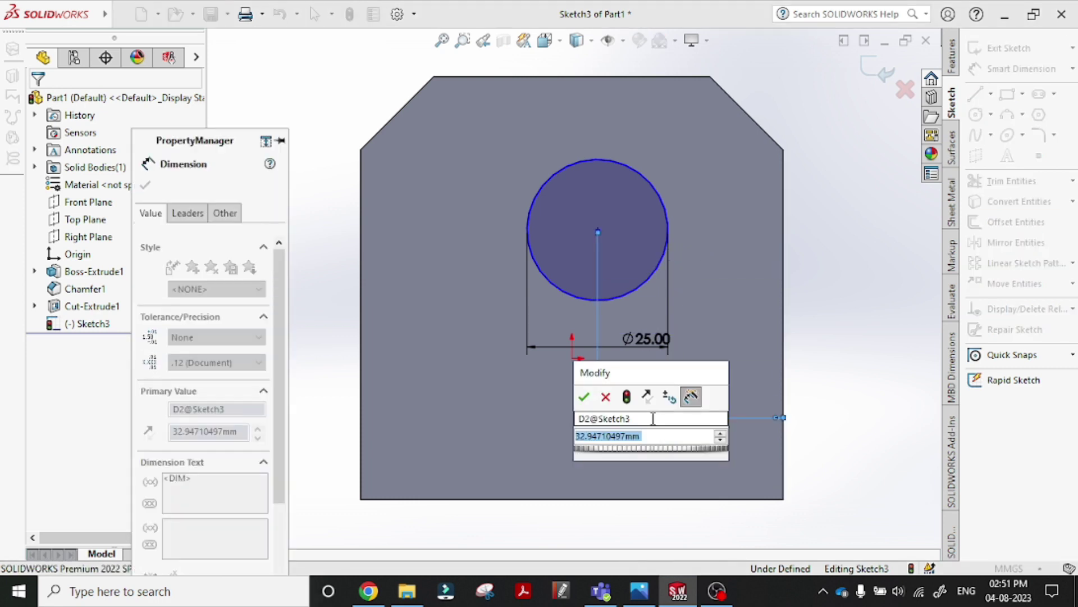
text(75/2)
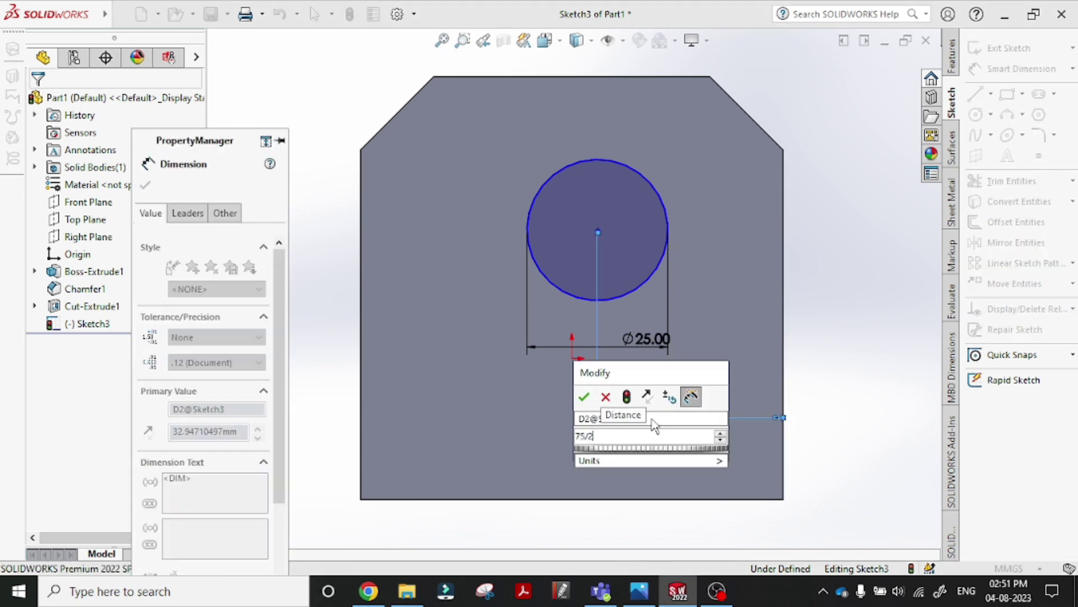
key(Return)
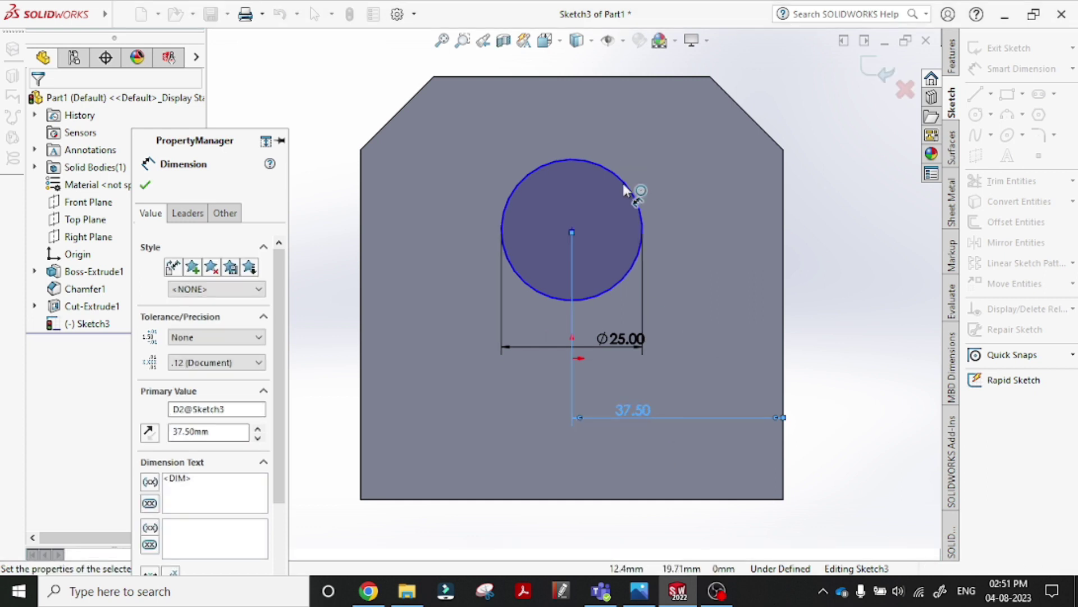
click(571, 228)
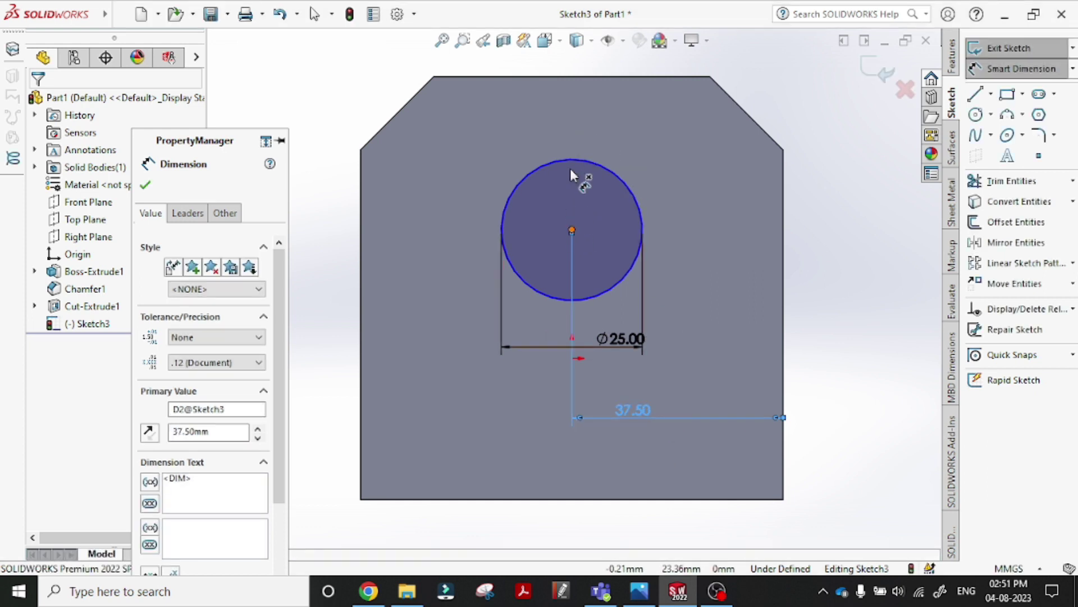
click(584, 76)
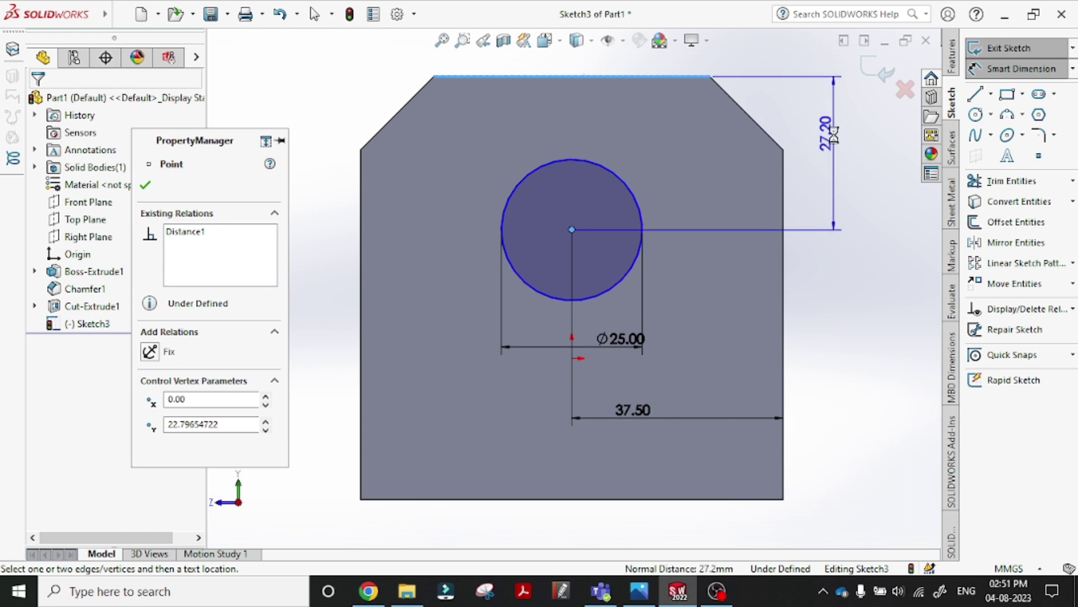
click(833, 136)
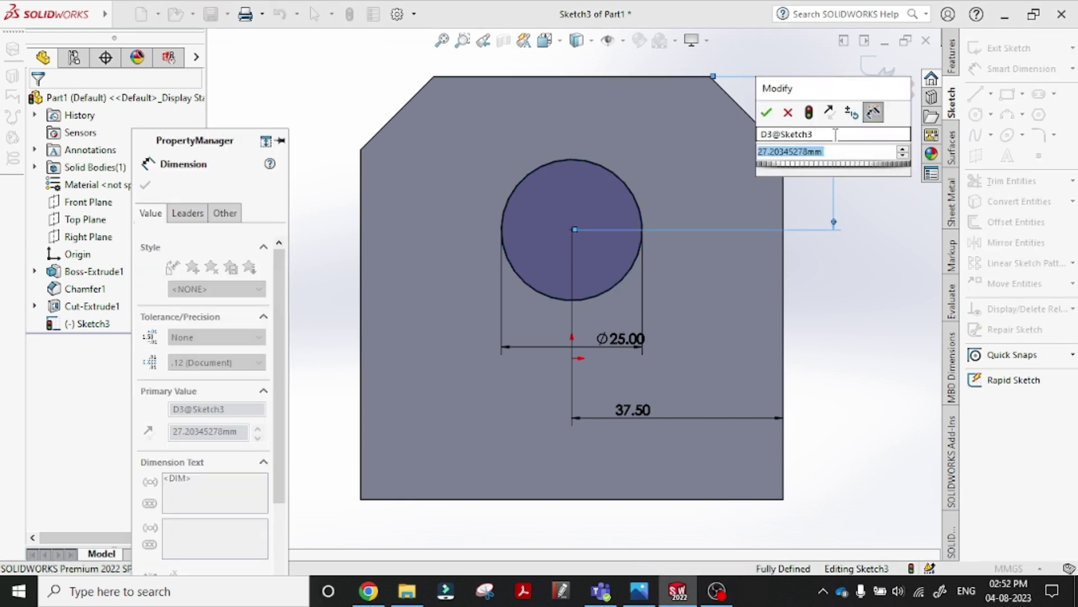
text(7)
text(5/2)
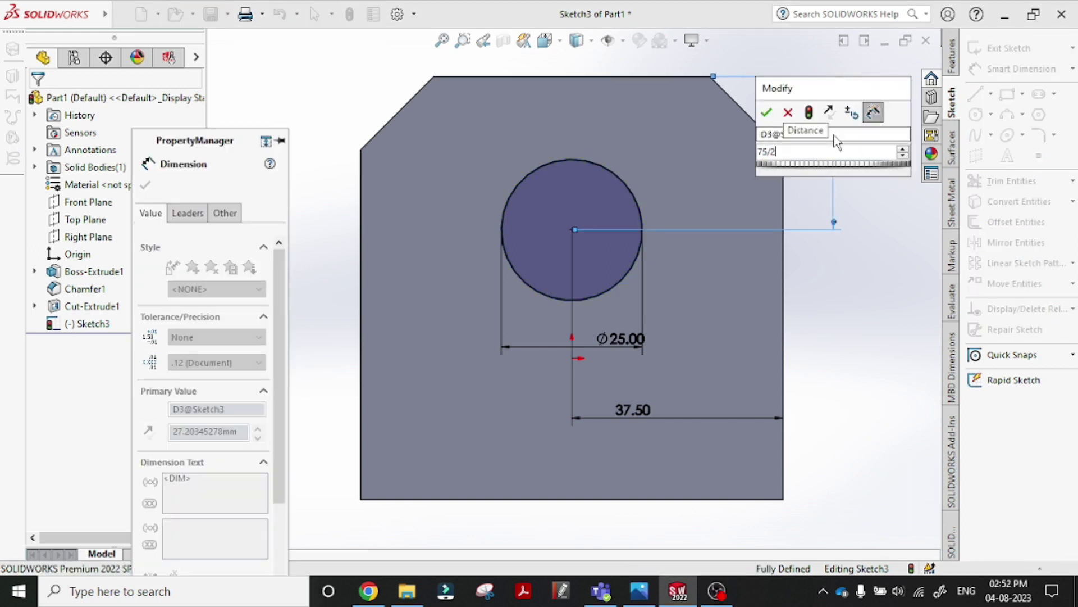
key(Return)
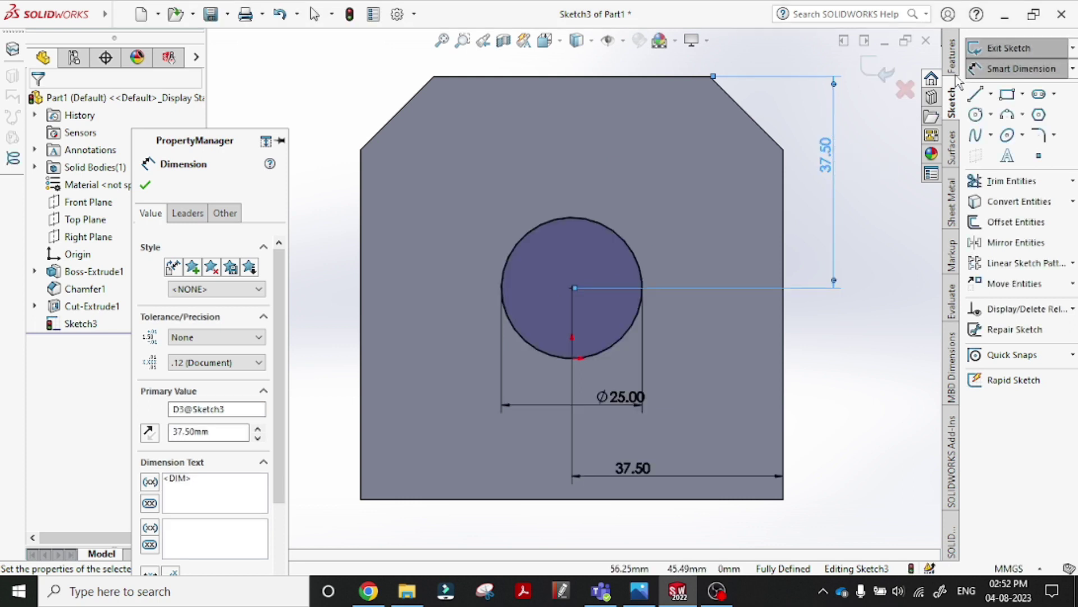
click(953, 62)
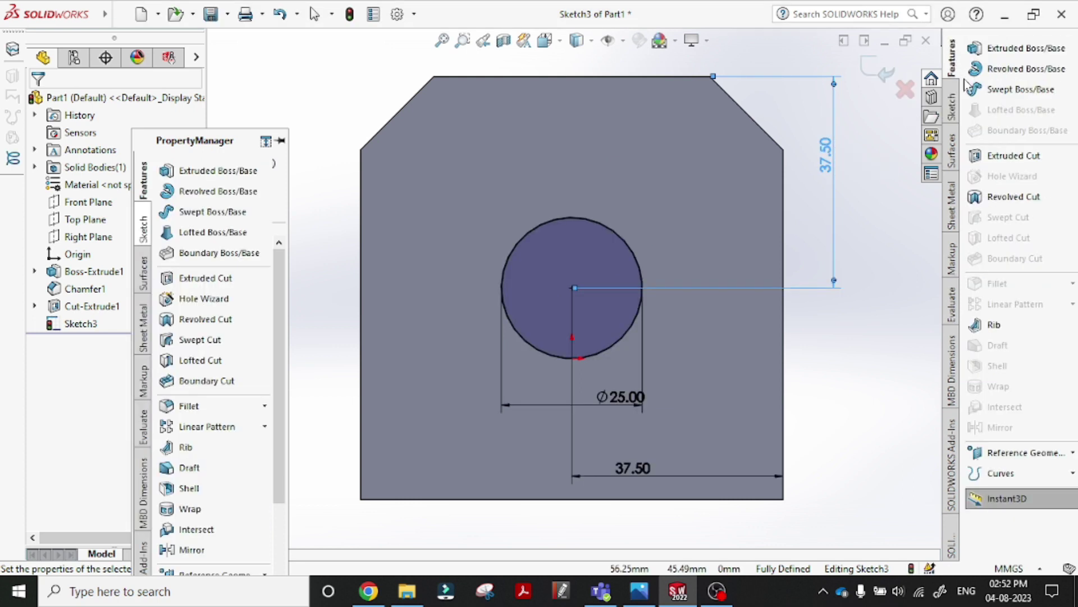
- Extrude-cut the Ø25 circle with Up To Surface, picking the upright's far face as the end
click(990, 160)
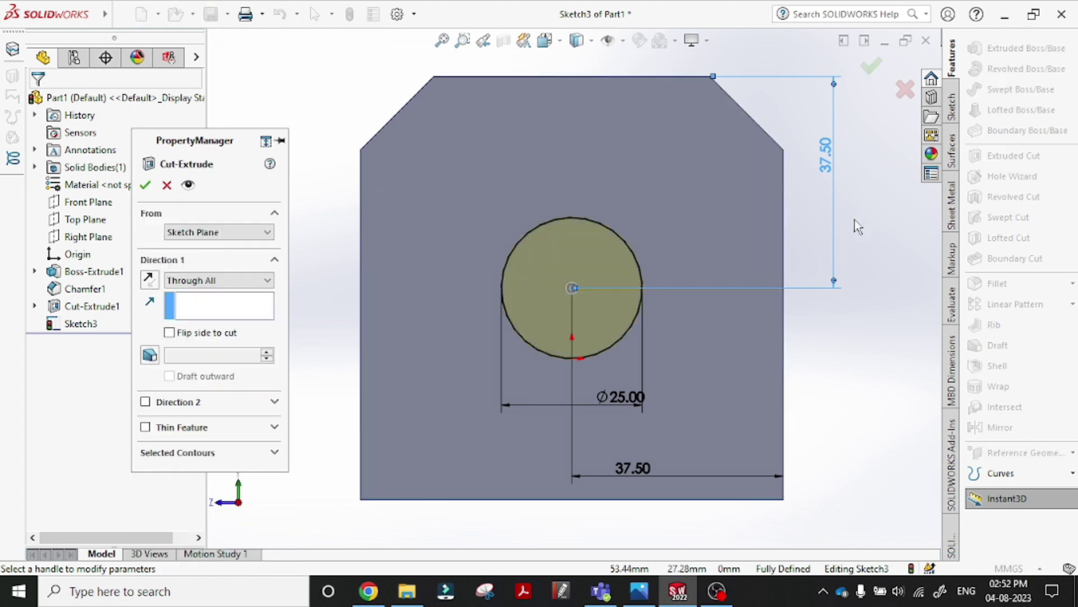
click(224, 280)
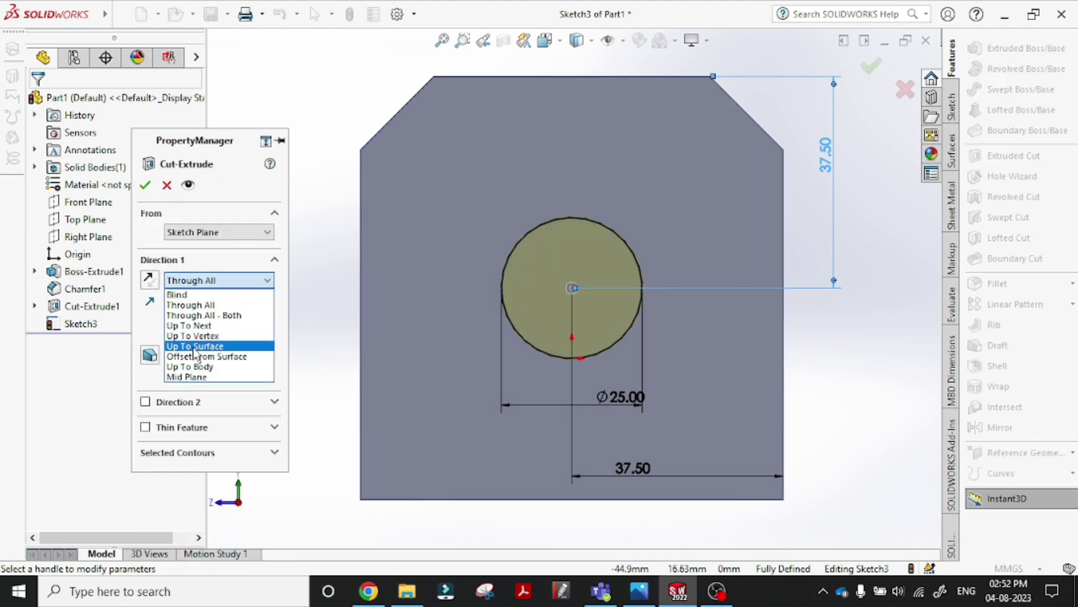
click(193, 346)
scroll(409, 356, up, 3)
mouse_move(409, 356)
middle_down()
mouse_move(454, 381)
mouse_move(590, 253)
middle_up()
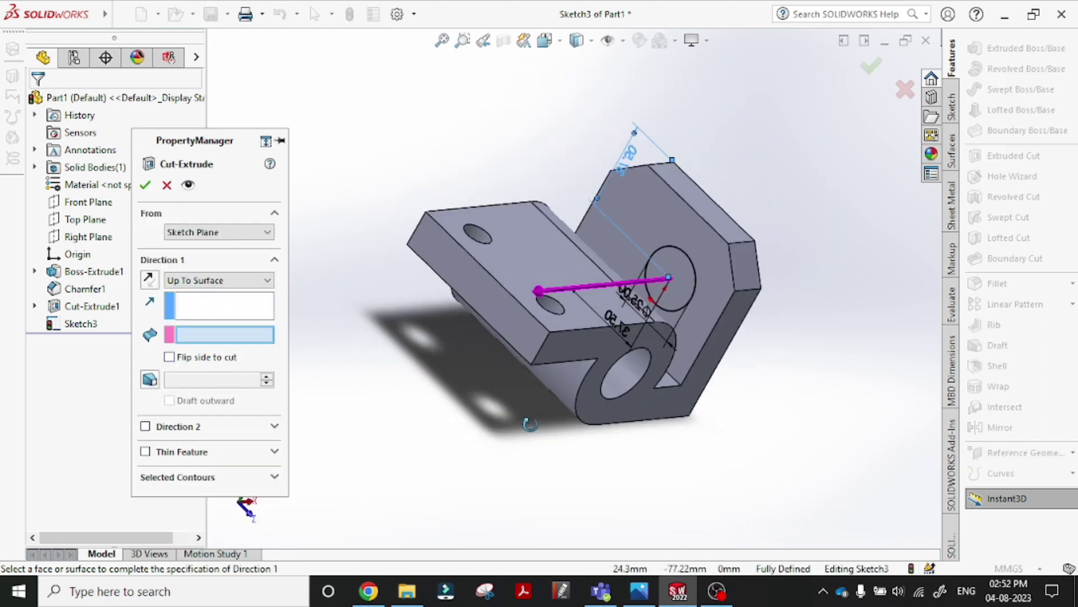
click(624, 218)
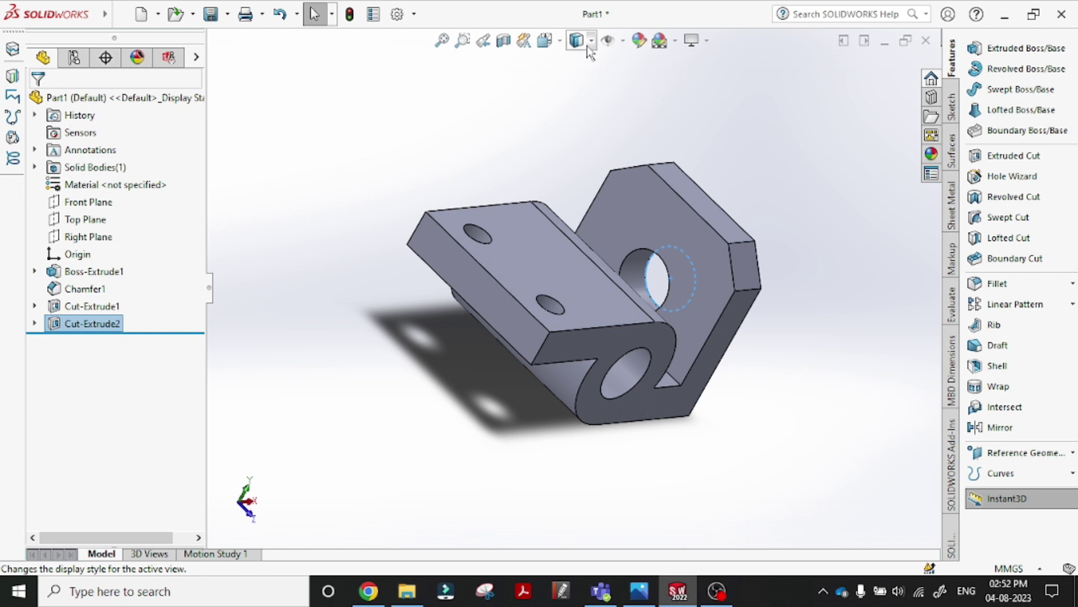
- Orbit and zoom the finished shaft support from isometric and other angles to inspect the holes and bore
mouse_move(544, 40)
click(634, 84)
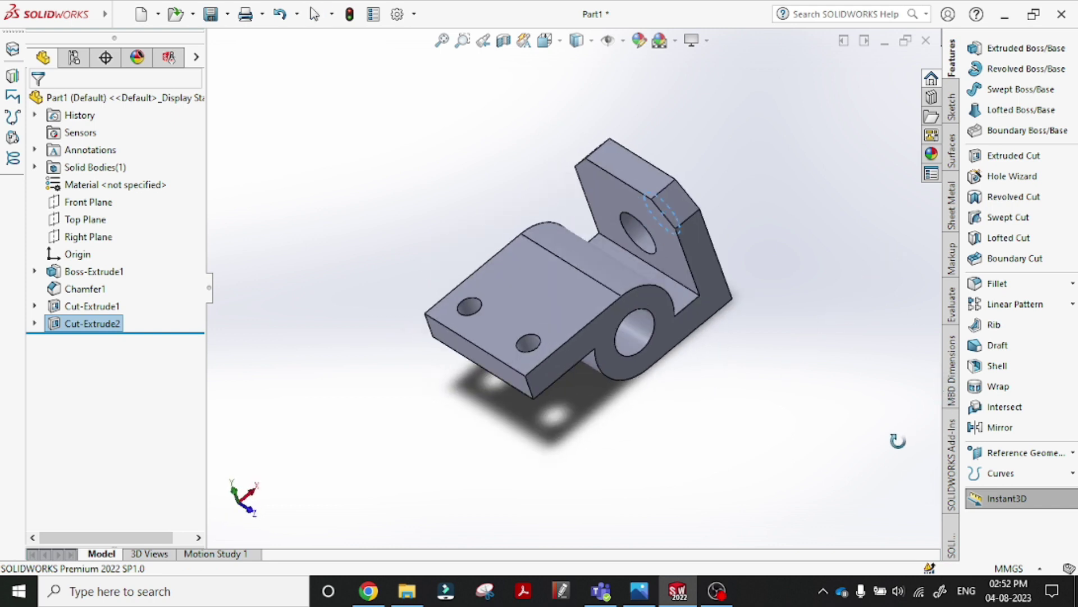
click(754, 266)
scroll(564, 372, down, 2)
middle_drag(564, 372, 435, 391)
scroll(456, 355, up, 2)
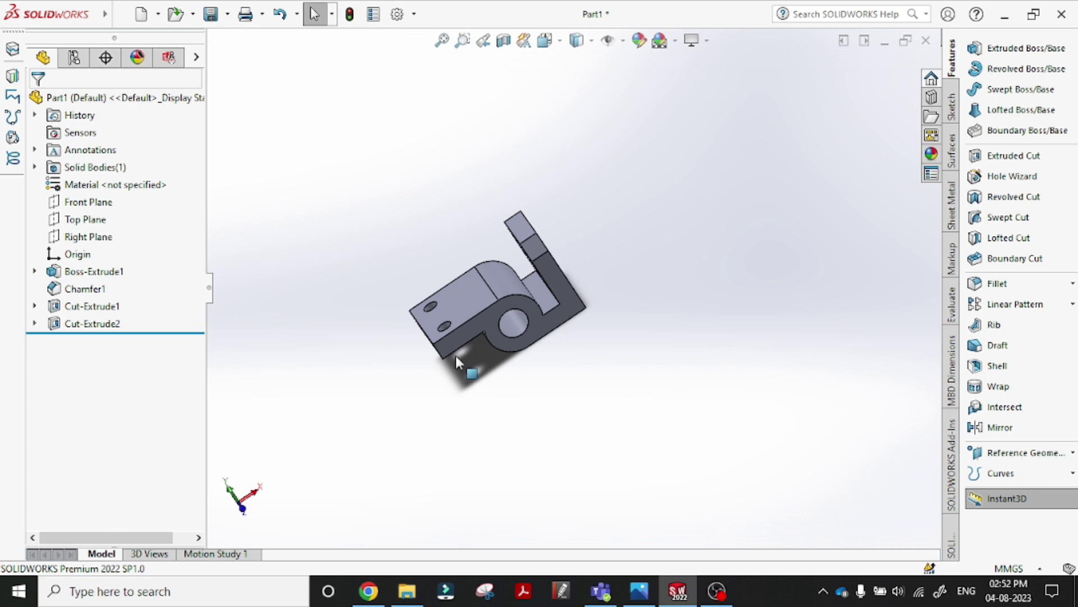
scroll(456, 360, down, 2)
scroll(563, 330, down, 2)
middle_drag(563, 332, 696, 115)
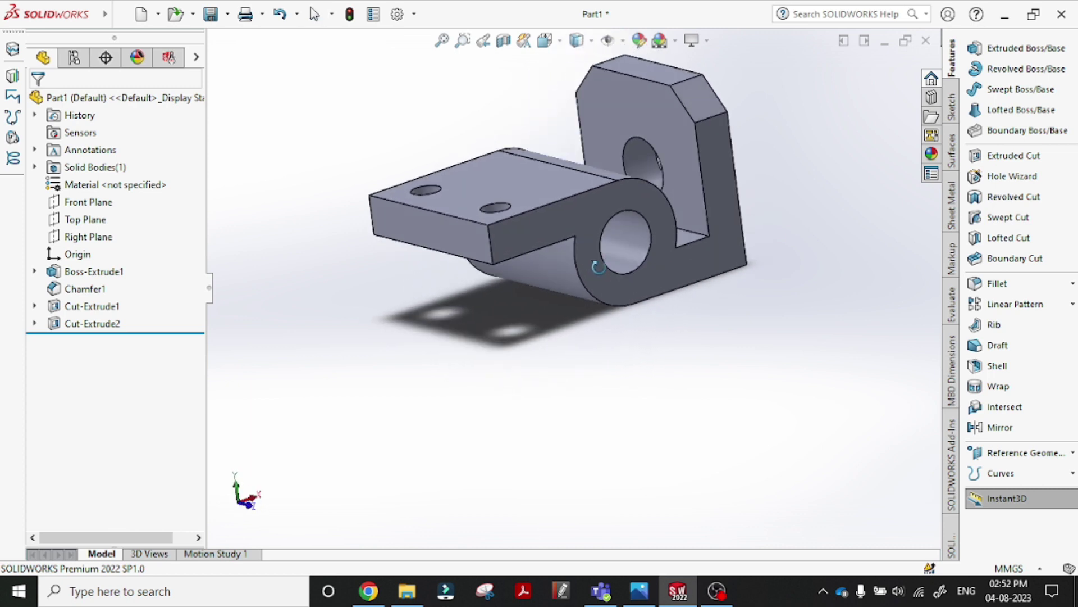
scroll(570, 281, down, 2)
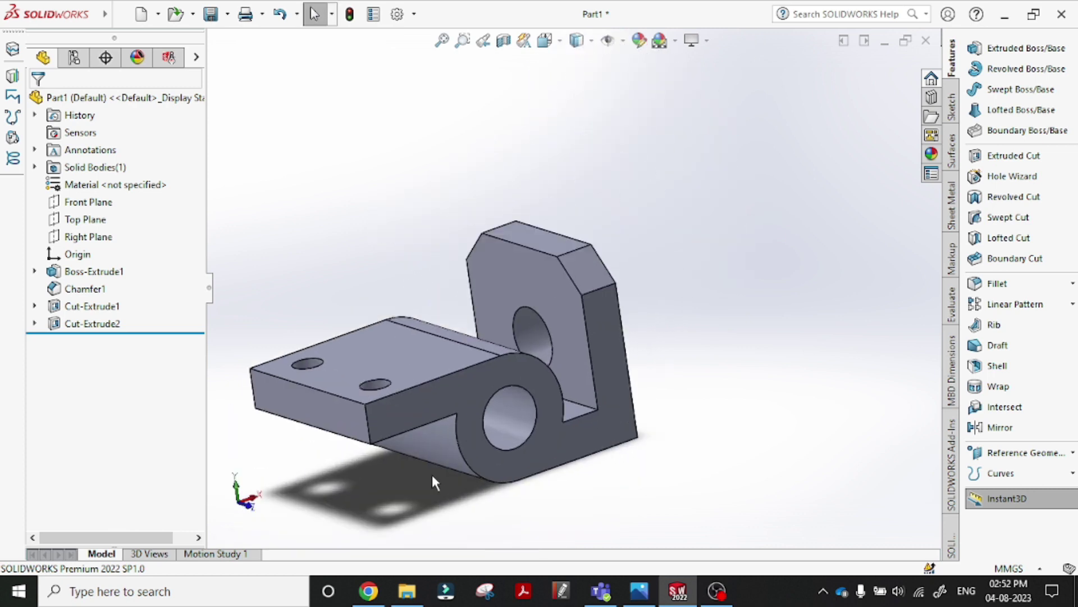
scroll(433, 439, down, 2)
scroll(421, 441, down, 2)
middle_drag(422, 444, 432, 456)
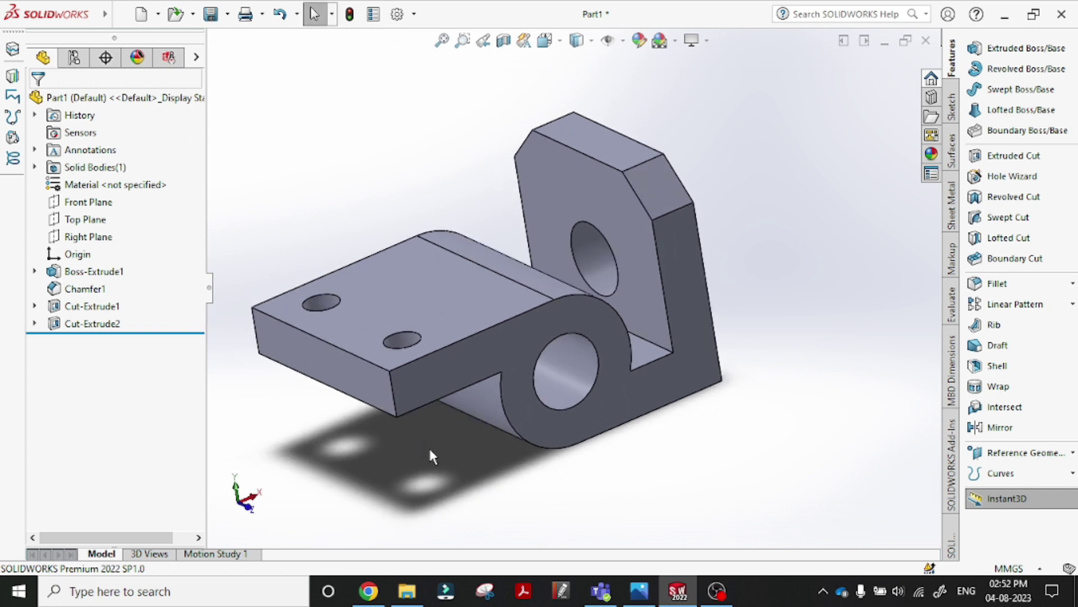
key(alt+Tab)
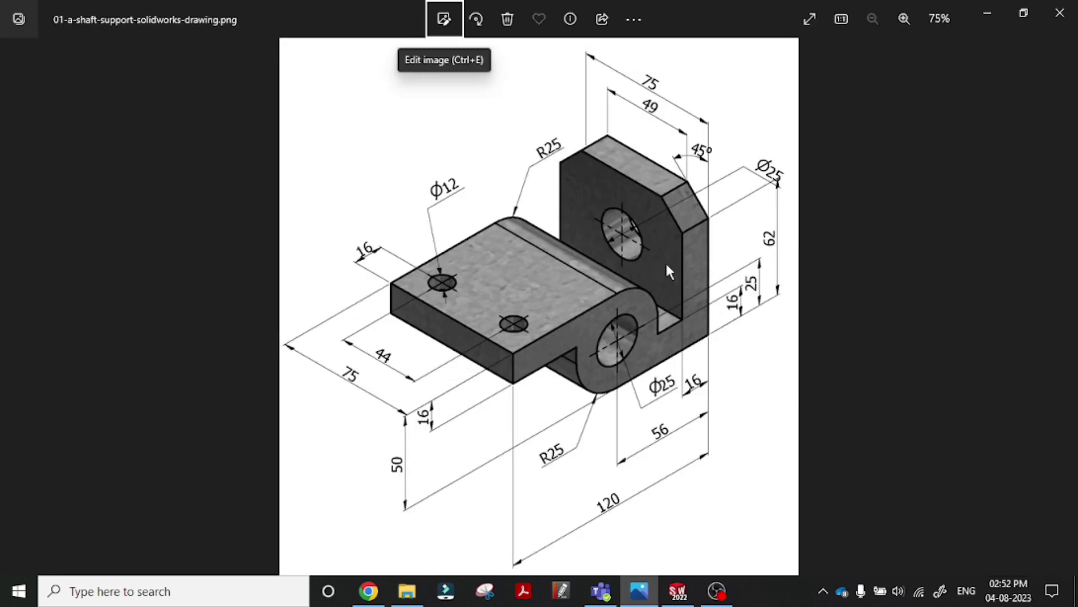